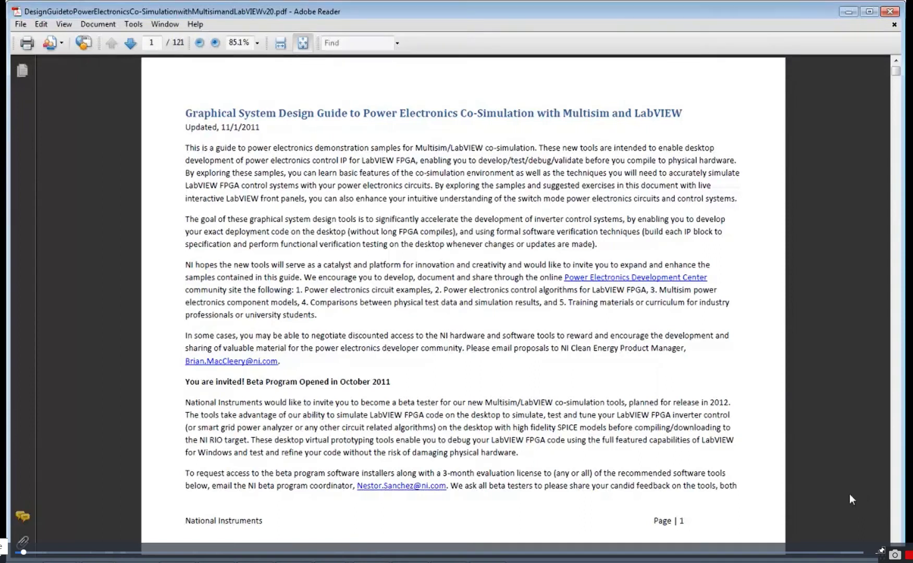
# Step: Page the co-simulation guide forward to its table of contents, then minimize Adobe Reader
pyautogui.click(897, 531)
pyautogui.click(897, 530)
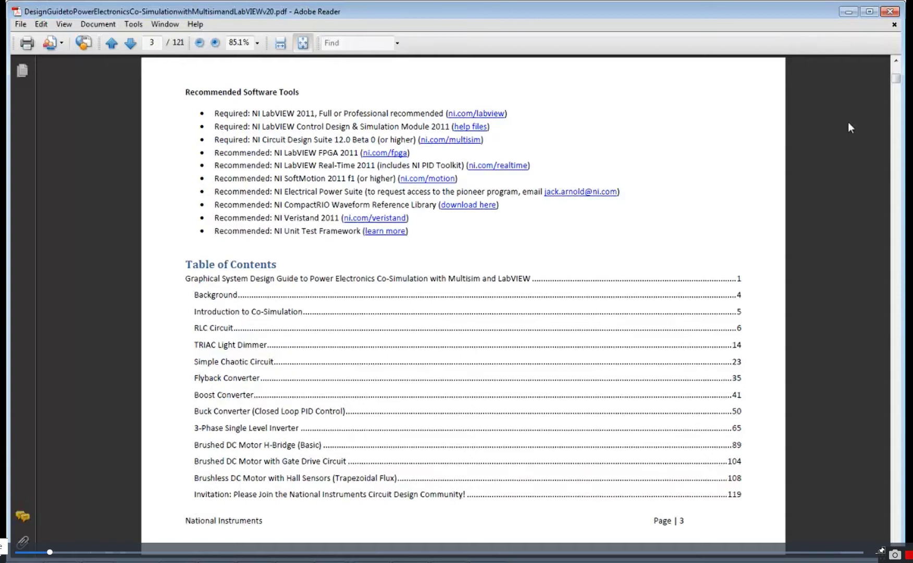
pyautogui.click(847, 12)
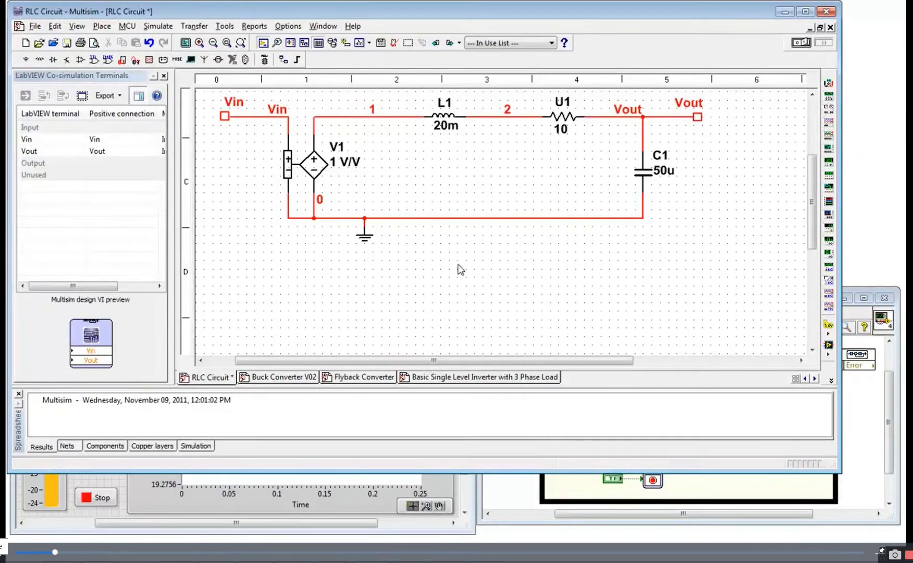
# Step: Open the component browser and select TRANSISTOR_DIODE in the Power group
pyautogui.rightClick(225, 142)
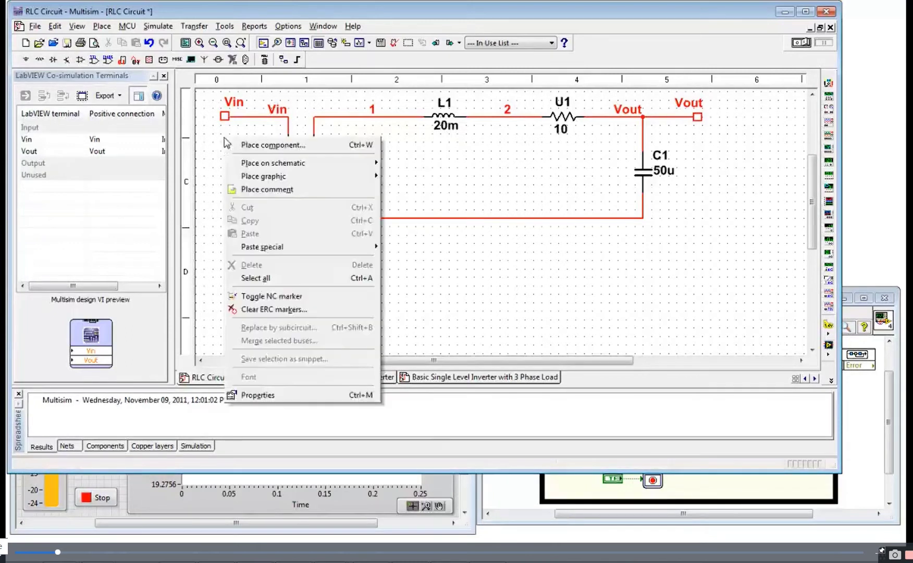
pyautogui.click(252, 145)
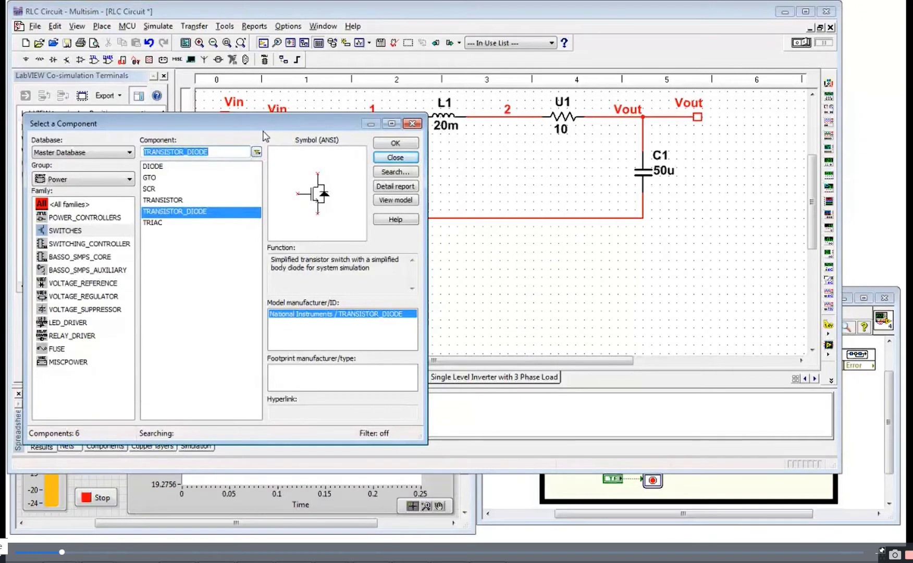
pyautogui.click(104, 181)
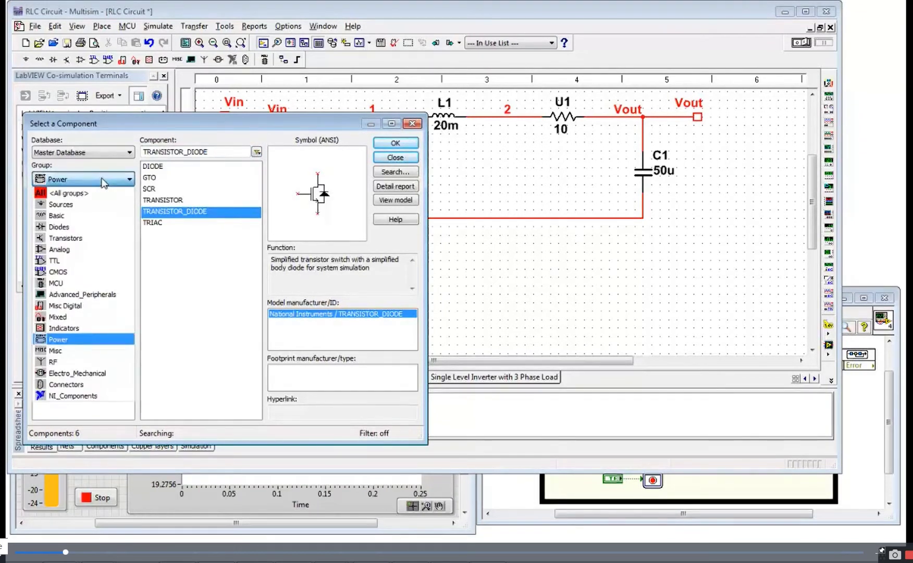
pyautogui.click(104, 181)
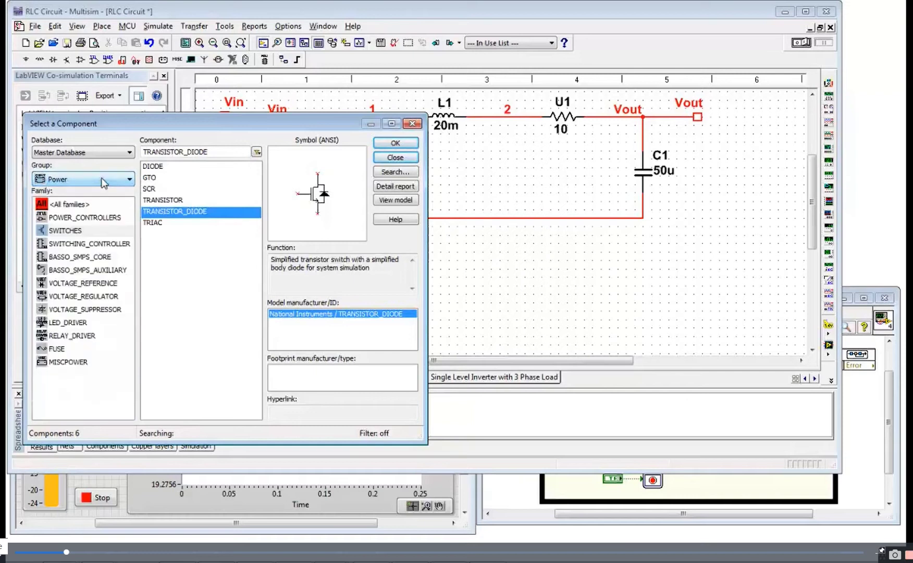
pyautogui.click(162, 202)
pyautogui.click(165, 212)
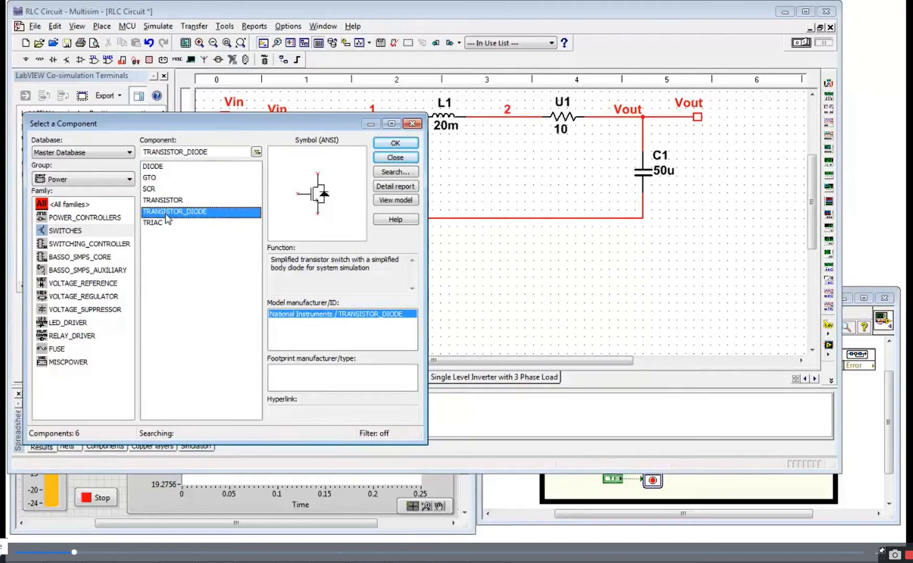
# Step: Show the Basic group's NON_IDEAL_RLC family of capacitor, inductor and resistor parts
pyautogui.click(85, 180)
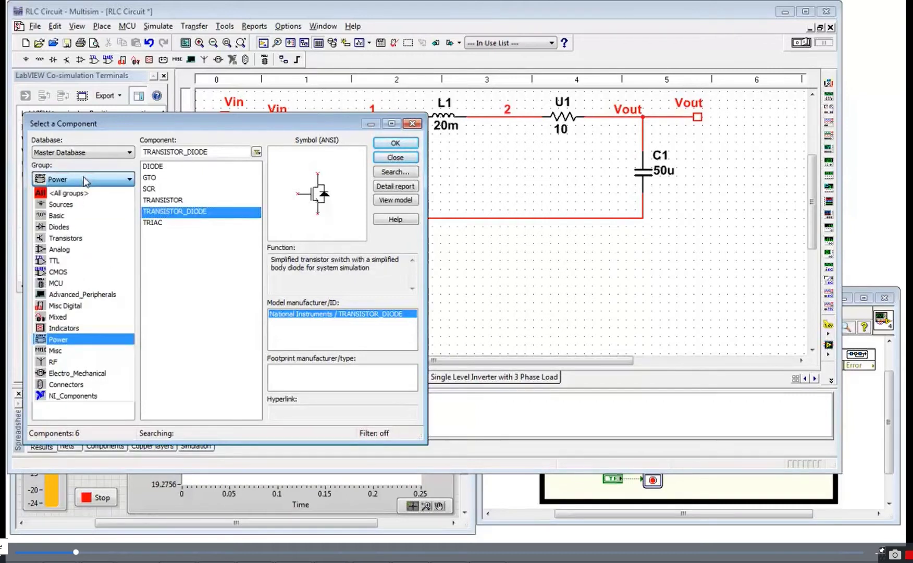
pyautogui.click(76, 216)
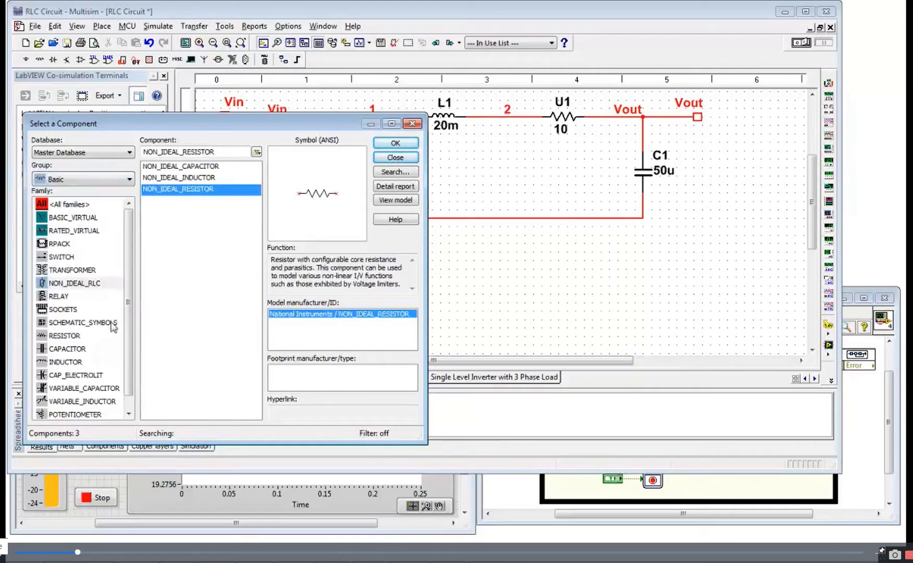
pyautogui.click(90, 283)
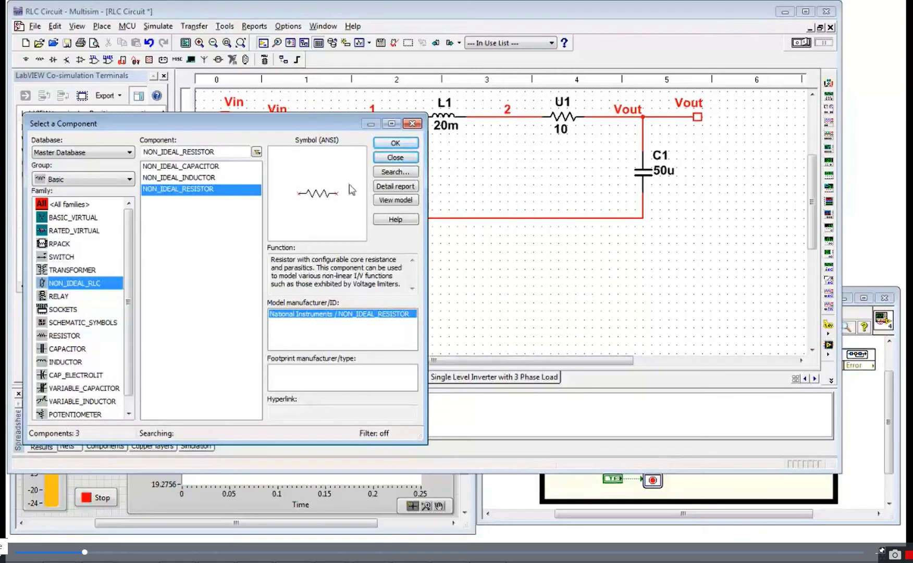
# Step: Close the component browser and enable inductor L1's 10m series resistance (ESR)
pyautogui.click(394, 157)
pyautogui.doubleClick(450, 119)
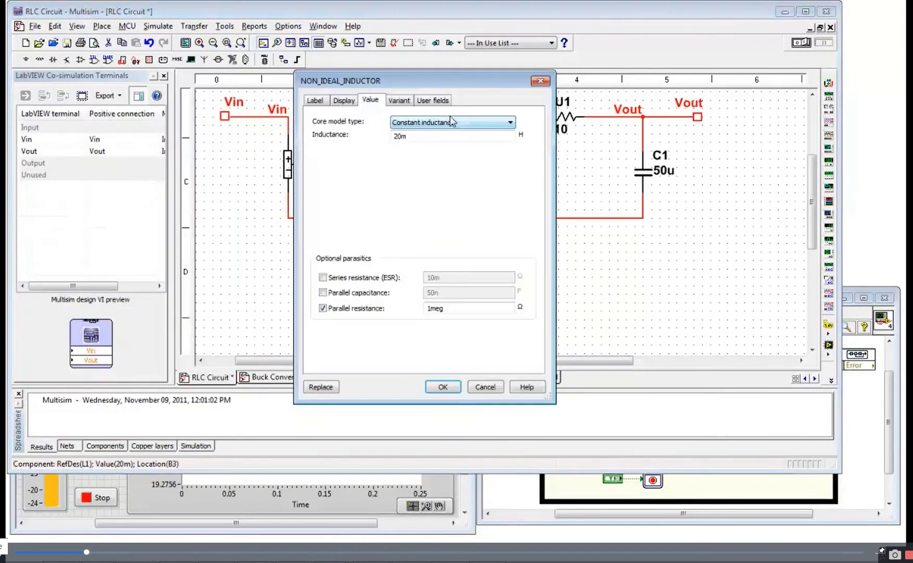
pyautogui.click(371, 278)
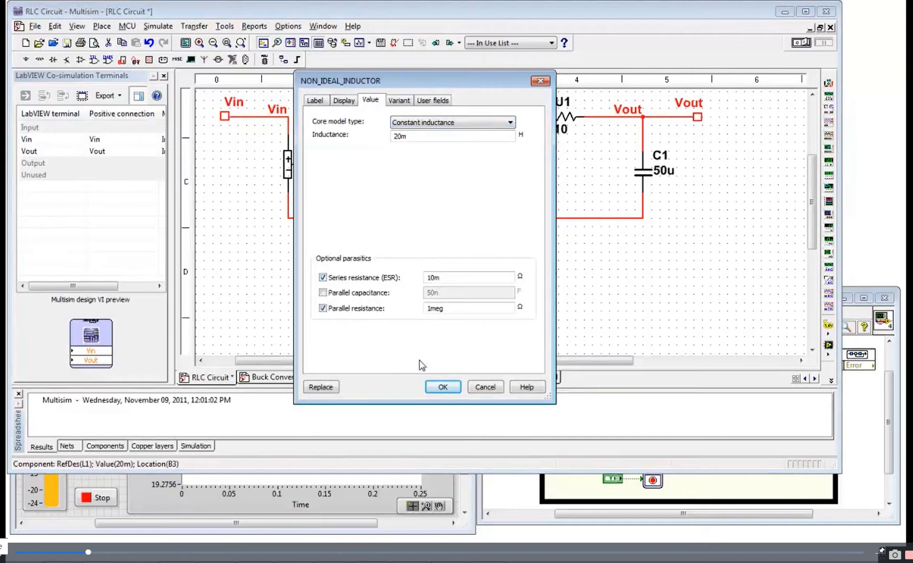
pyautogui.click(442, 386)
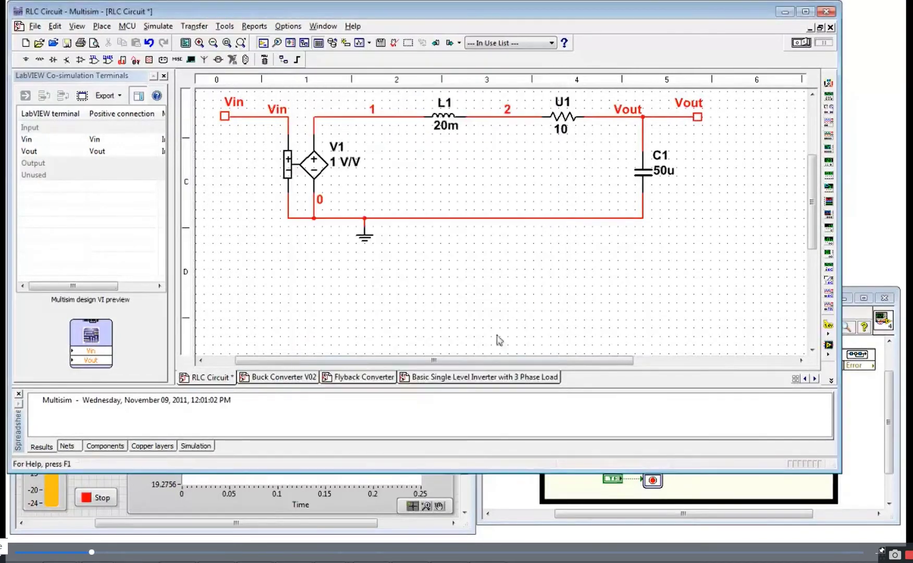
# Step: Review resistor U1 and capacitor C1 properties, leaving both unchanged
pyautogui.doubleClick(562, 129)
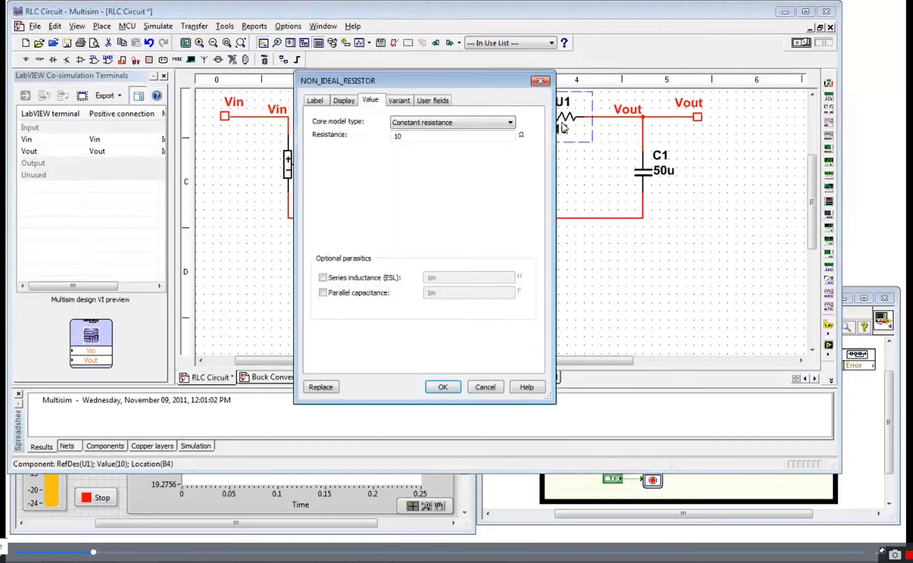
pyautogui.click(442, 387)
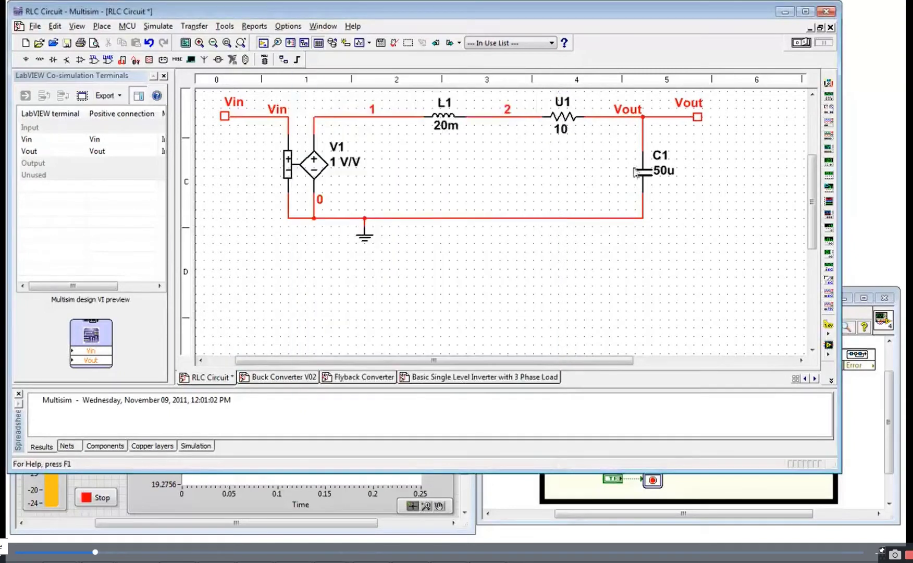
pyautogui.doubleClick(644, 176)
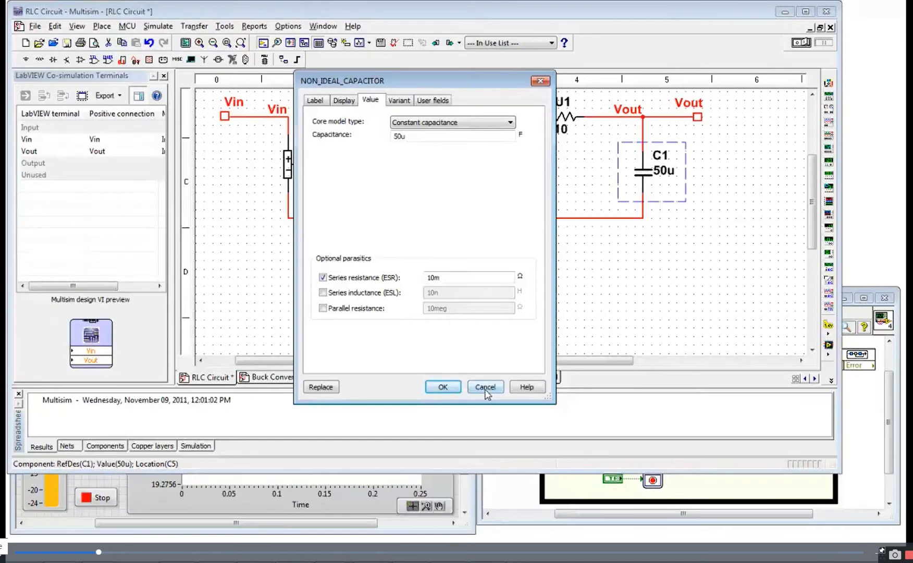
pyautogui.click(485, 388)
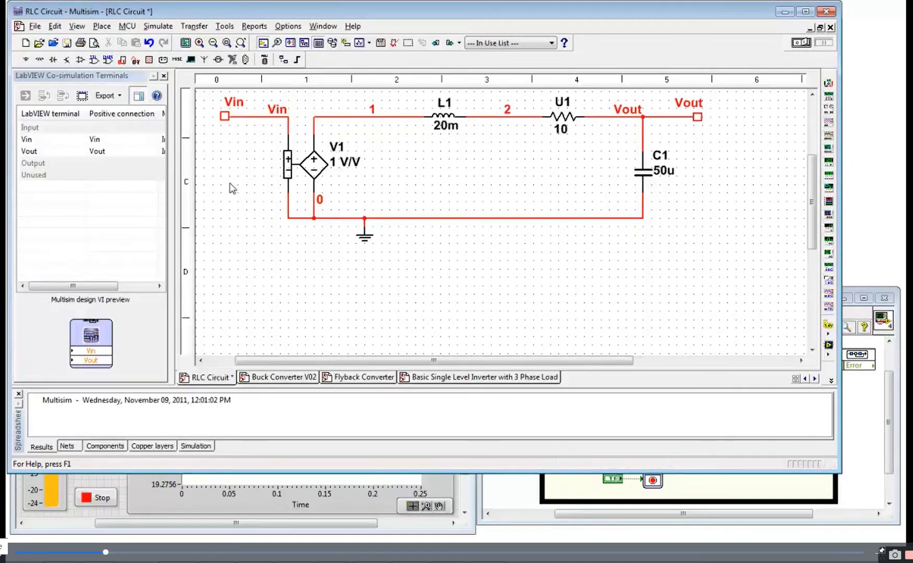
pyautogui.rightClick(452, 182)
pyautogui.moveTo(497, 203)
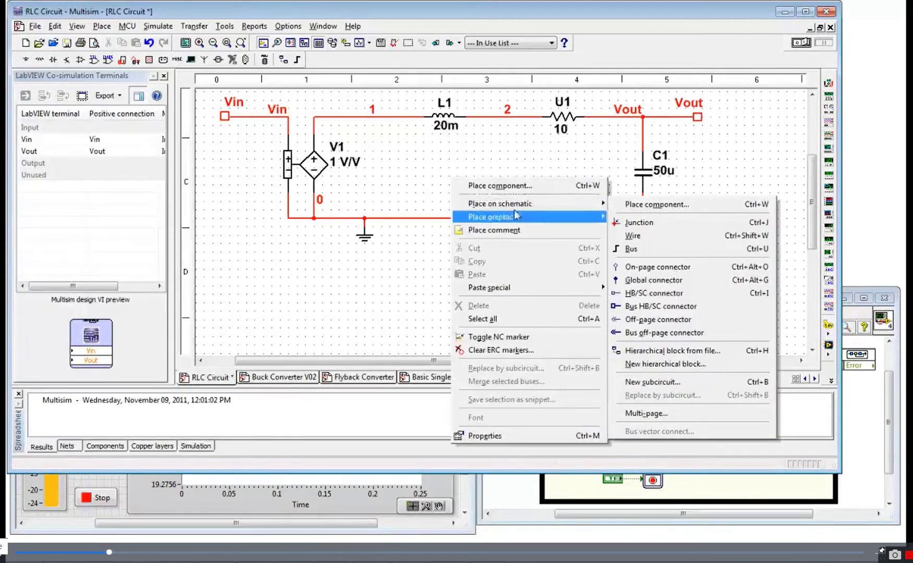
pyautogui.click(650, 296)
pyautogui.click(463, 260)
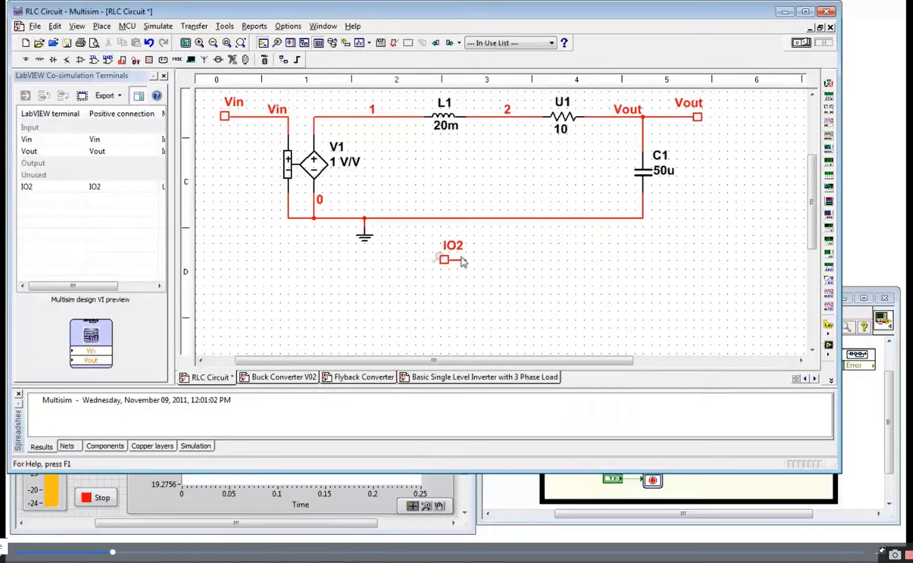
pyautogui.doubleClick(461, 261)
pyautogui.write('ToLabVIEW')
pyautogui.click(412, 311)
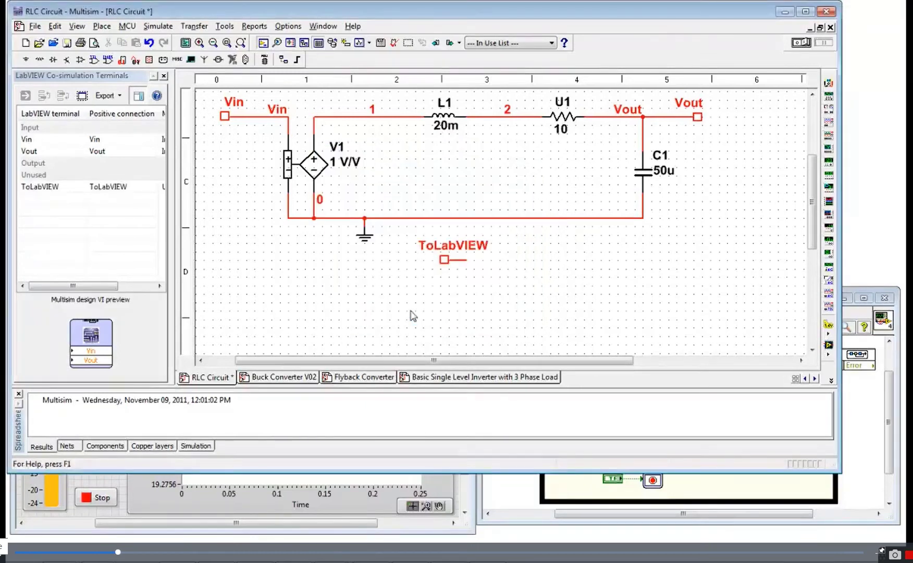
pyautogui.click(40, 188)
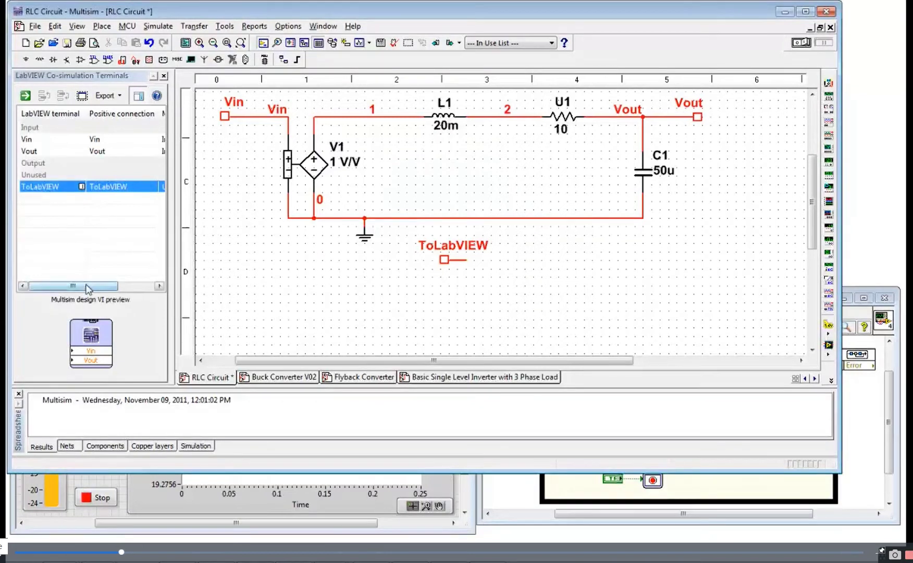
pyautogui.moveTo(86, 288); pyautogui.dragTo(154, 289)
pyautogui.click(127, 188)
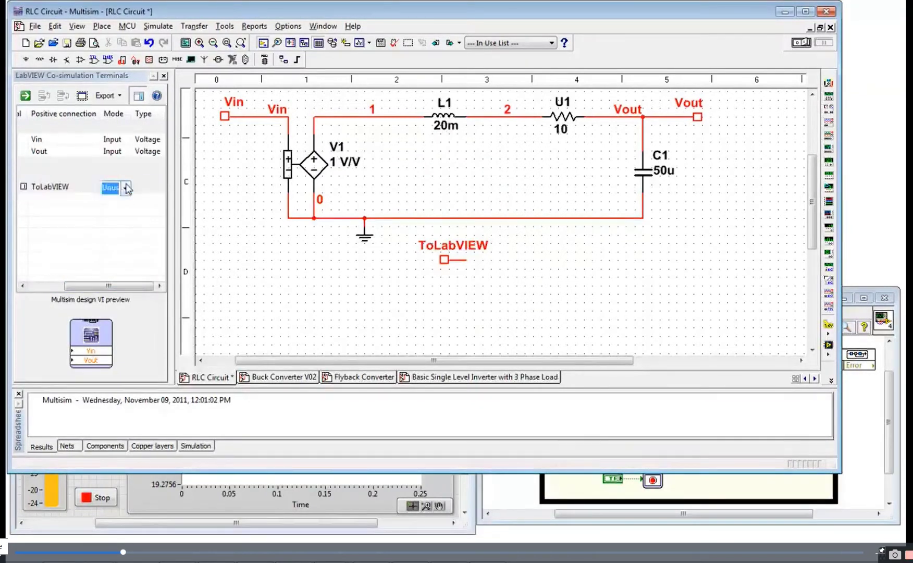
pyautogui.click(127, 189)
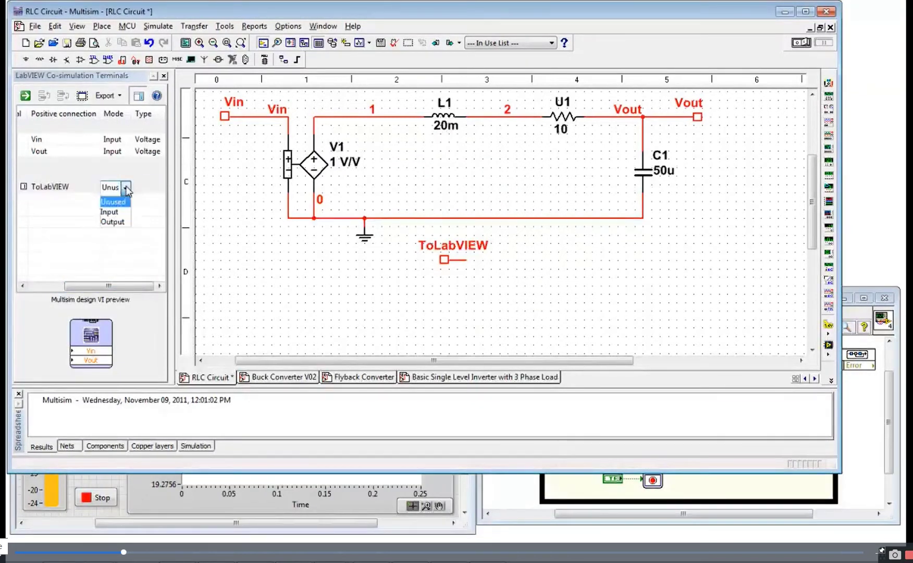
pyautogui.click(121, 213)
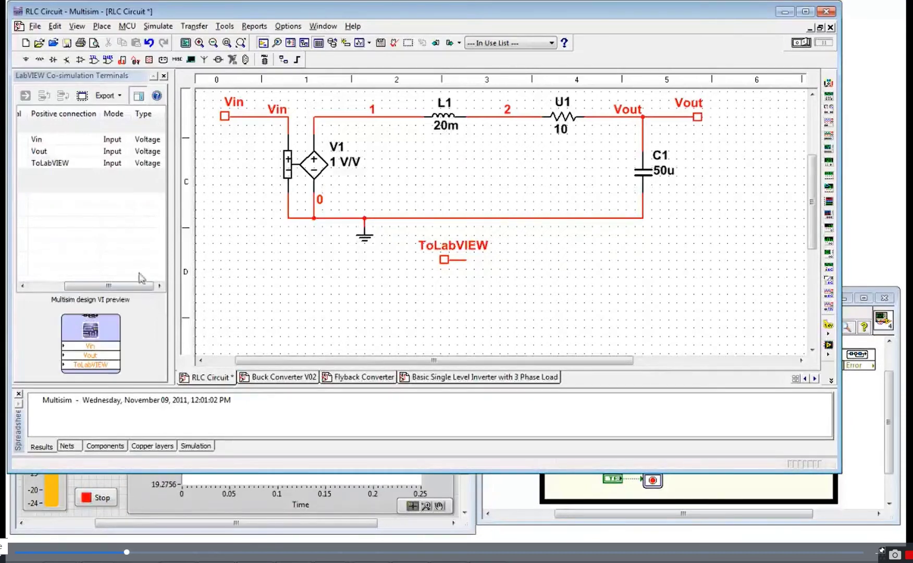
pyautogui.moveTo(123, 286); pyautogui.dragTo(87, 286)
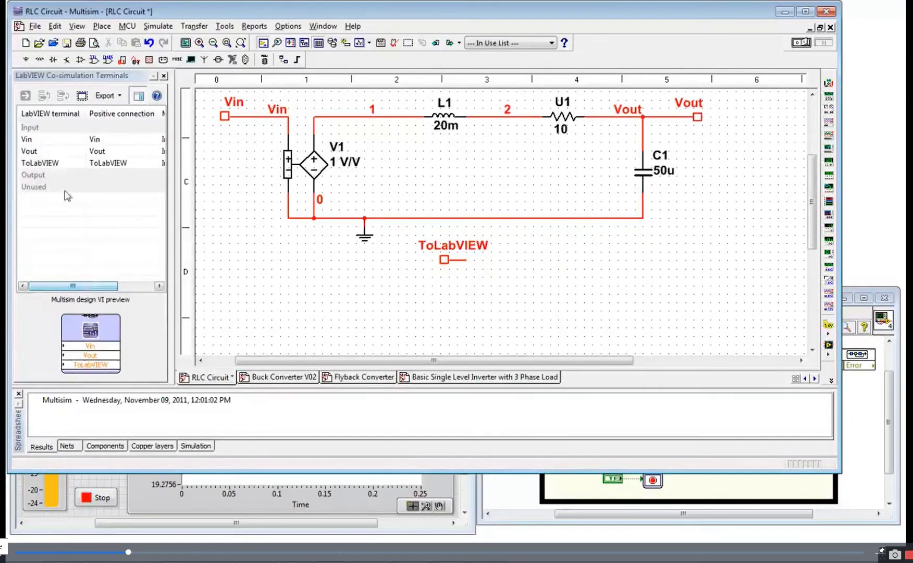
pyautogui.click(52, 162)
pyautogui.click(45, 97)
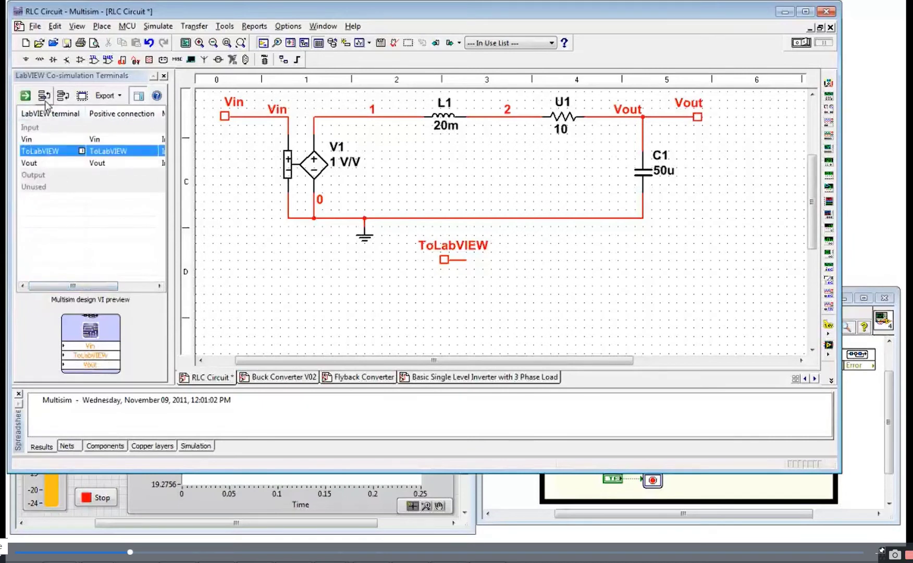
pyautogui.click(61, 97)
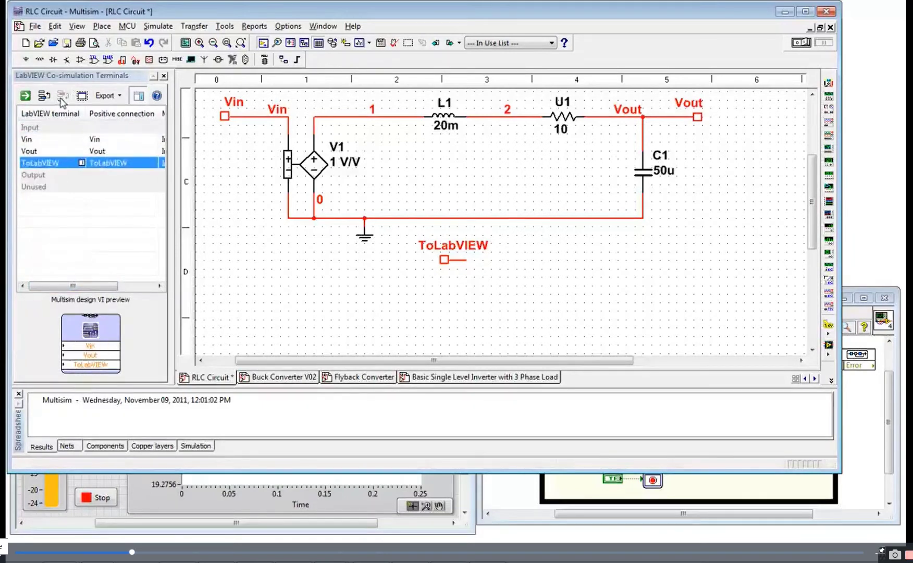
pyautogui.click(453, 266)
pyautogui.press('Delete')
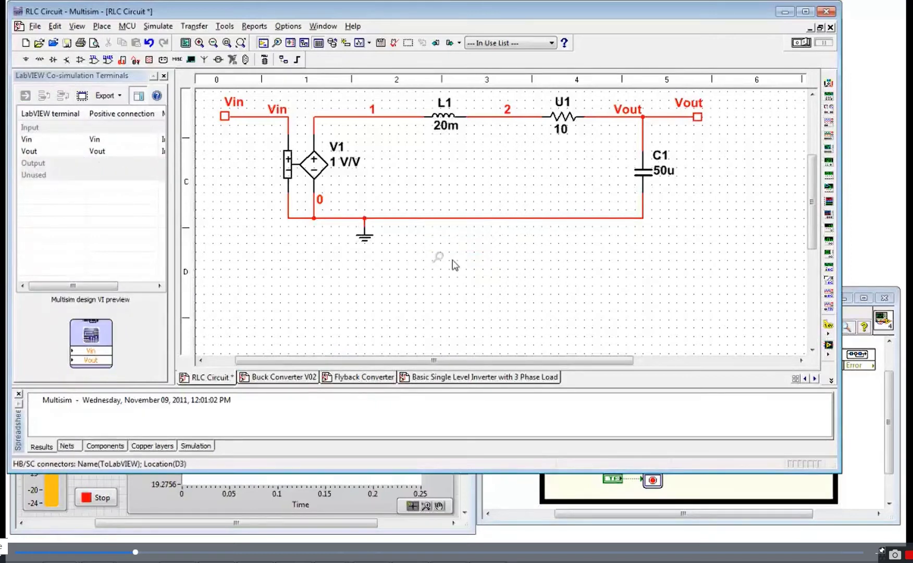
pyautogui.click(512, 475)
pyautogui.click(594, 381)
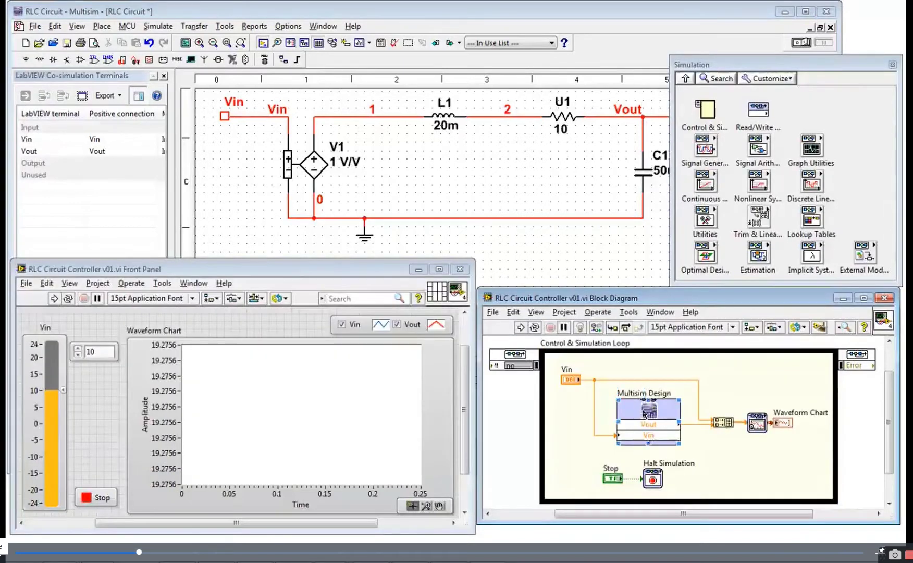
pyautogui.click(645, 414)
pyautogui.click(625, 393)
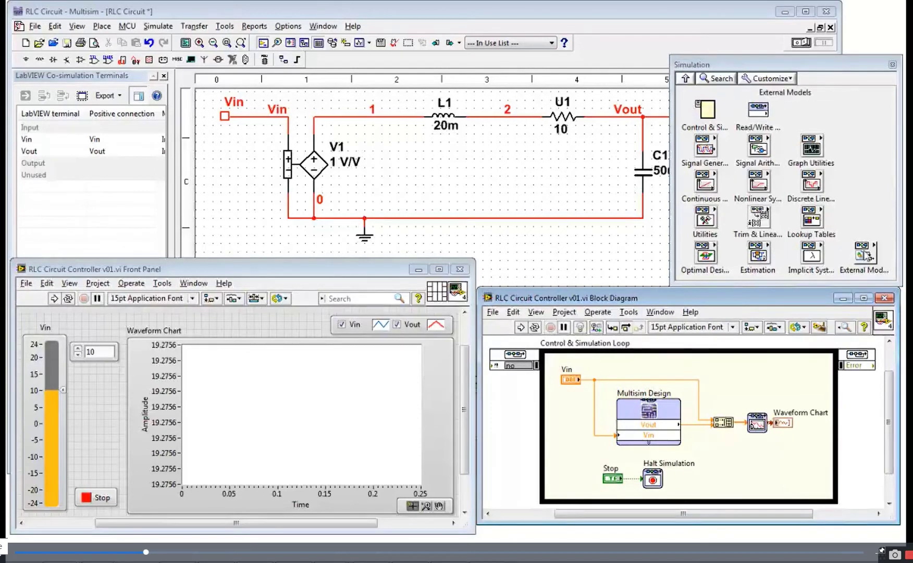
pyautogui.click(865, 255)
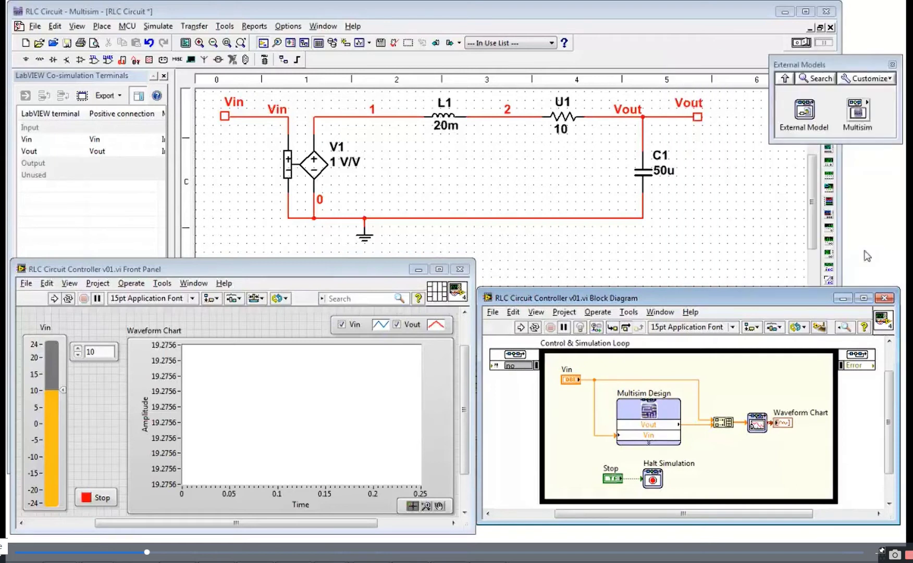
pyautogui.click(860, 116)
pyautogui.click(804, 109)
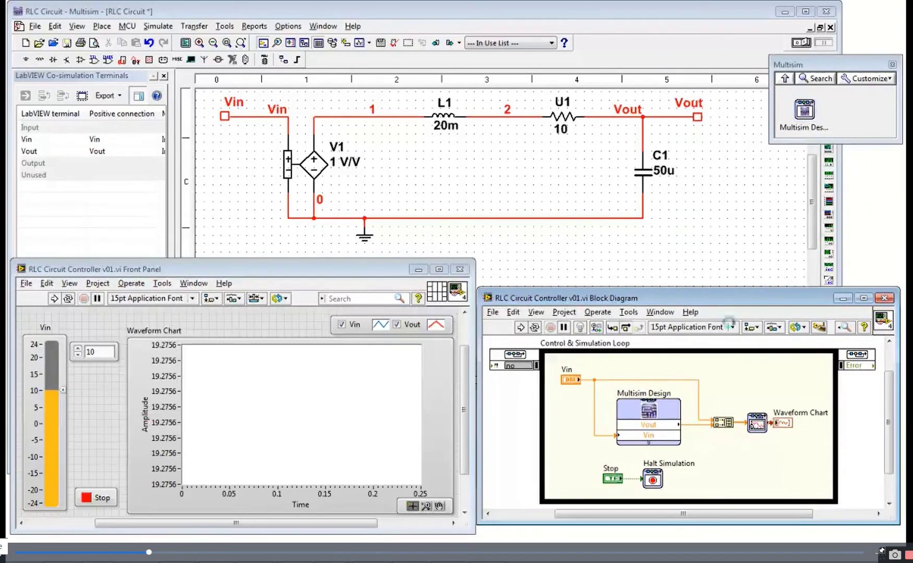
pyautogui.click(742, 376)
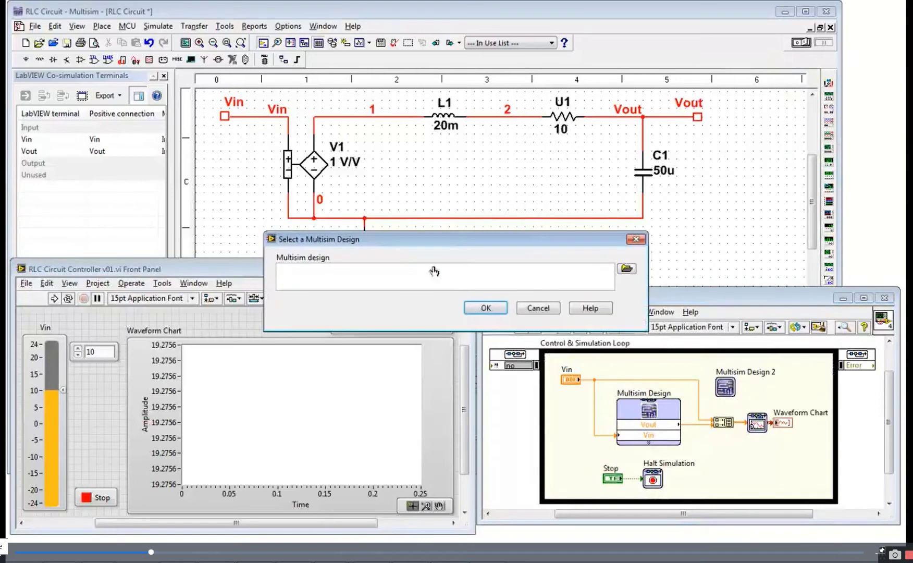
pyautogui.click(625, 269)
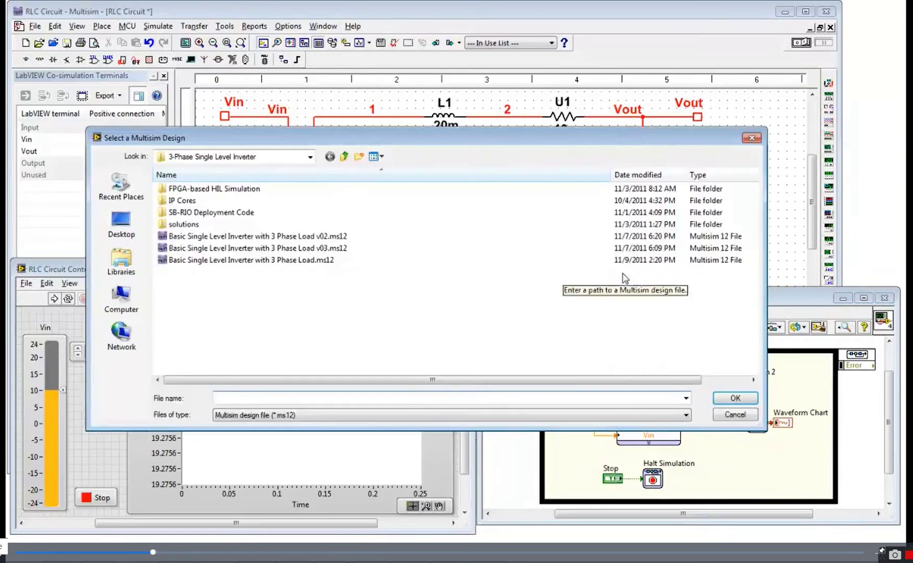
pyautogui.click(734, 415)
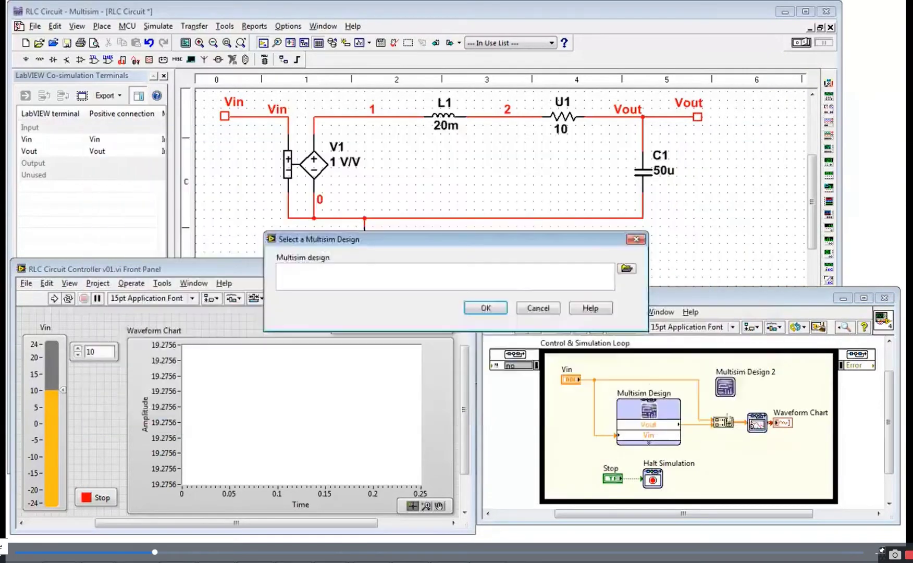
pyautogui.click(538, 307)
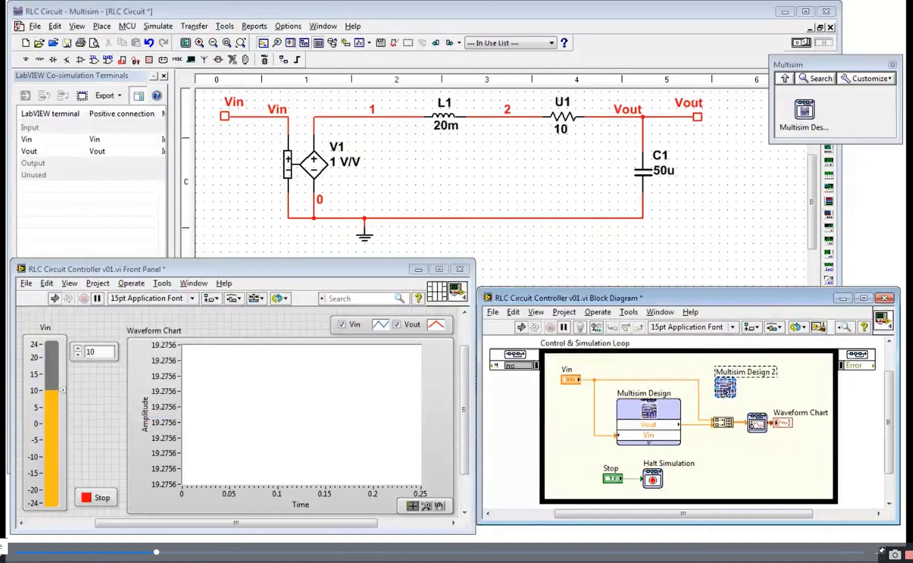
pyautogui.click(663, 413)
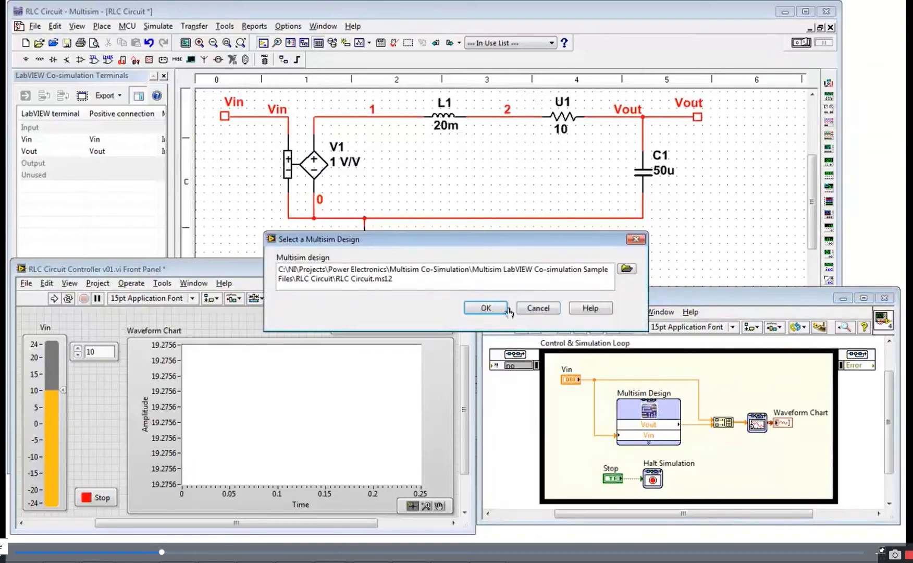
pyautogui.click(538, 316)
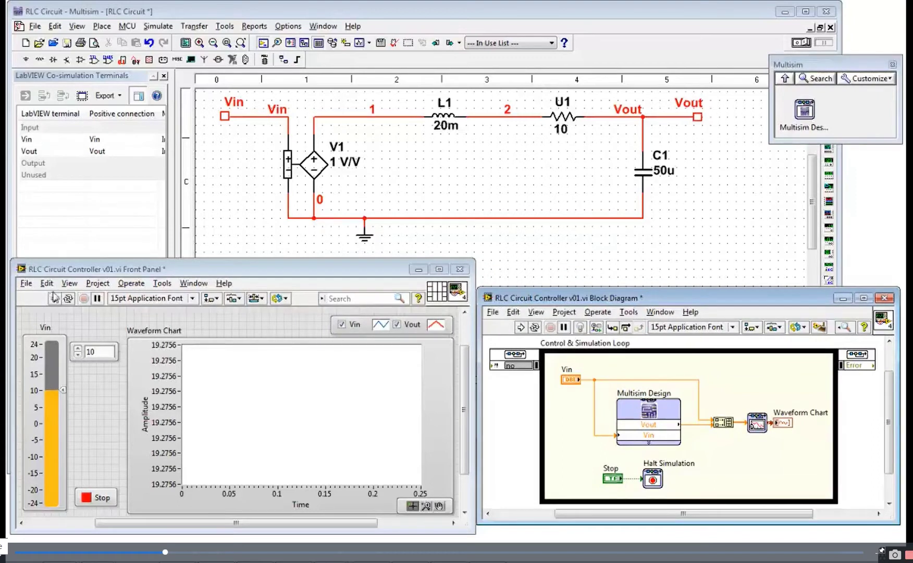
pyautogui.click(55, 304)
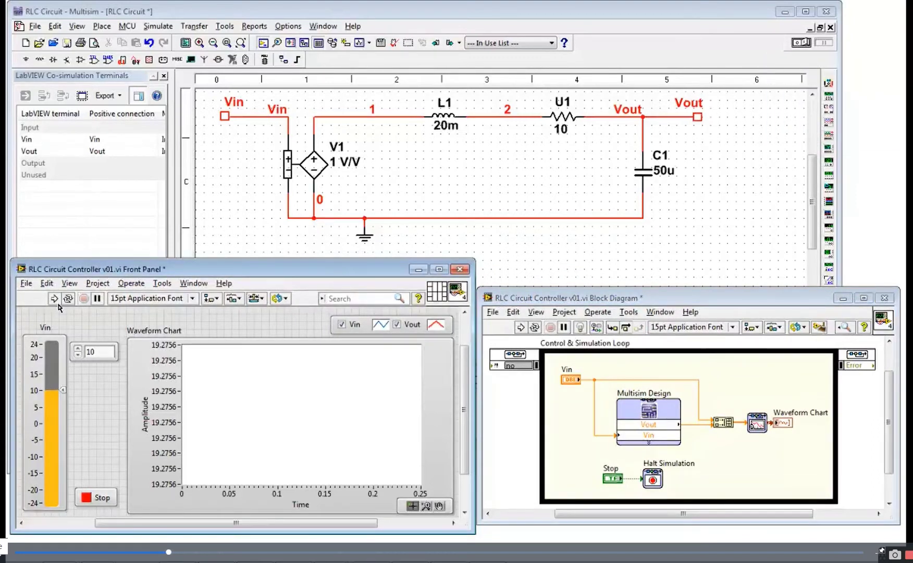
# Step: Run the RLC co-simulation, lower Vin to about -5.86 so Vout rings after it, then stop
pyautogui.click(56, 302)
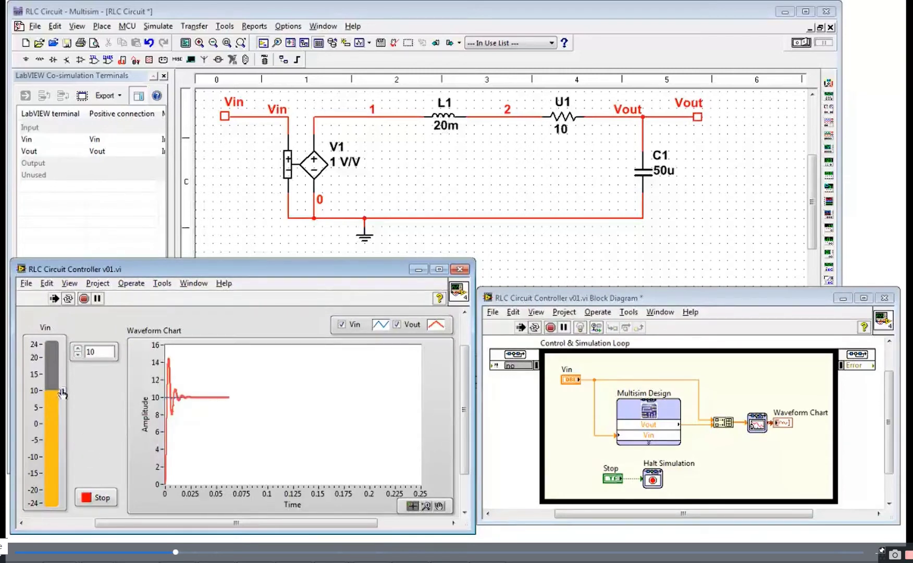
pyautogui.moveTo(63, 391)
pyautogui.mouseDown()
pyautogui.moveTo(61, 446)
pyautogui.moveTo(62, 357)
pyautogui.moveTo(61, 476)
pyautogui.moveTo(62, 398)
pyautogui.mouseUp()
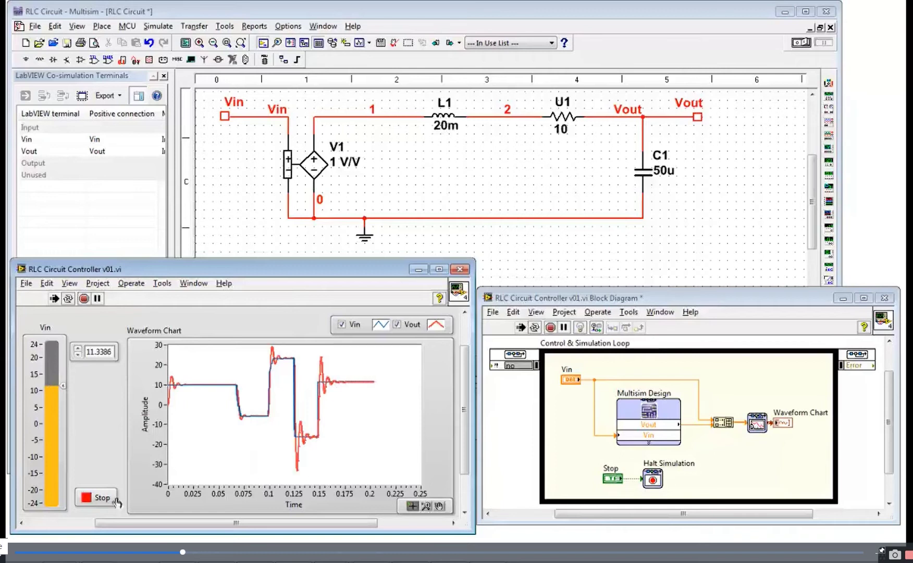
pyautogui.click(97, 499)
pyautogui.click(440, 399)
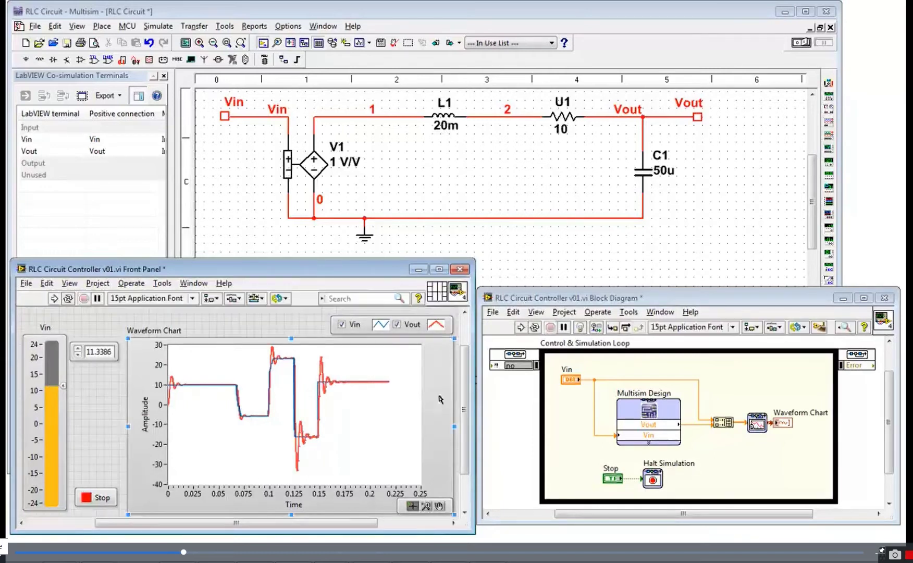
pyautogui.doubleClick(516, 361)
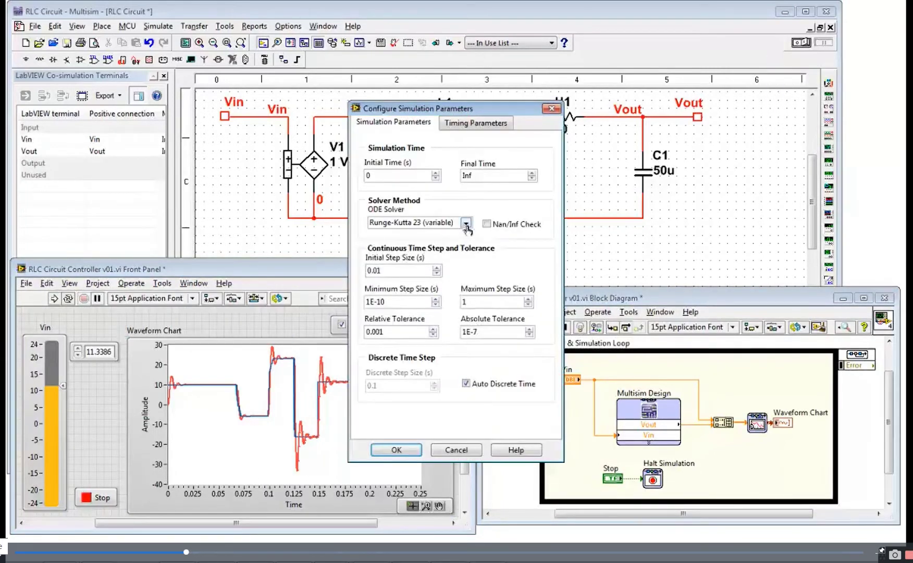
pyautogui.click(465, 223)
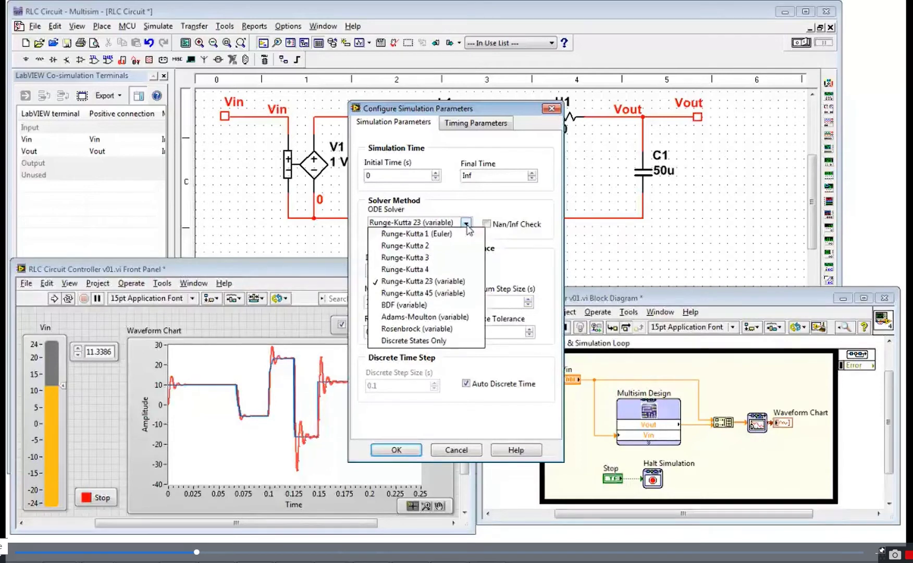
pyautogui.click(467, 225)
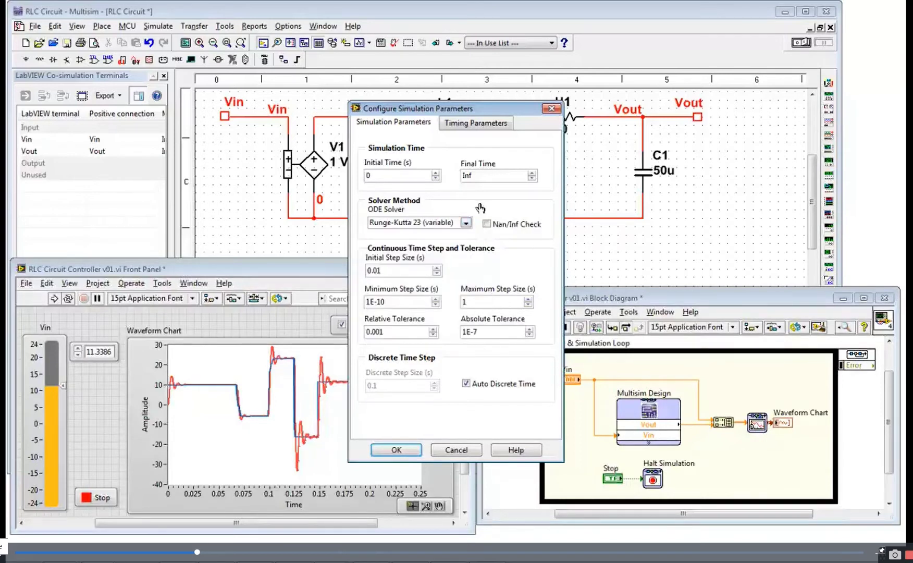
# Step: Close the simulation parameters dialog unchanged and deselect the Control & Simulation Loop
pyautogui.click(448, 449)
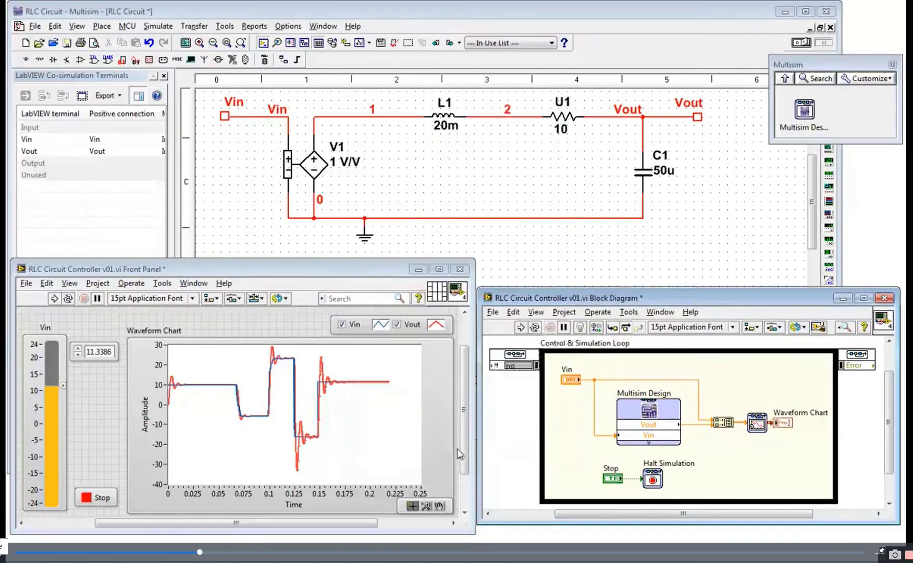
pyautogui.click(527, 412)
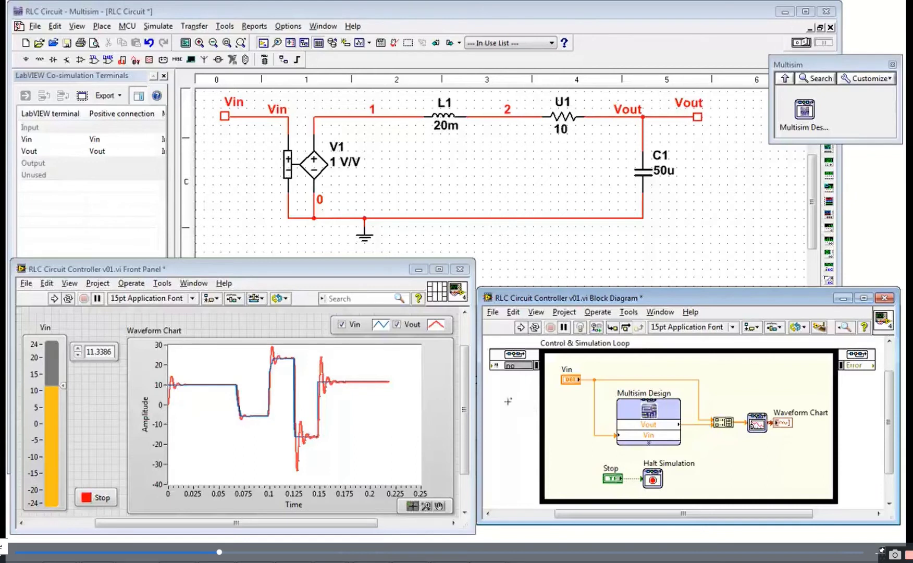
# Step: Switch to the Buck Converter V02 design and open transistor Q1's properties
pyautogui.click(225, 247)
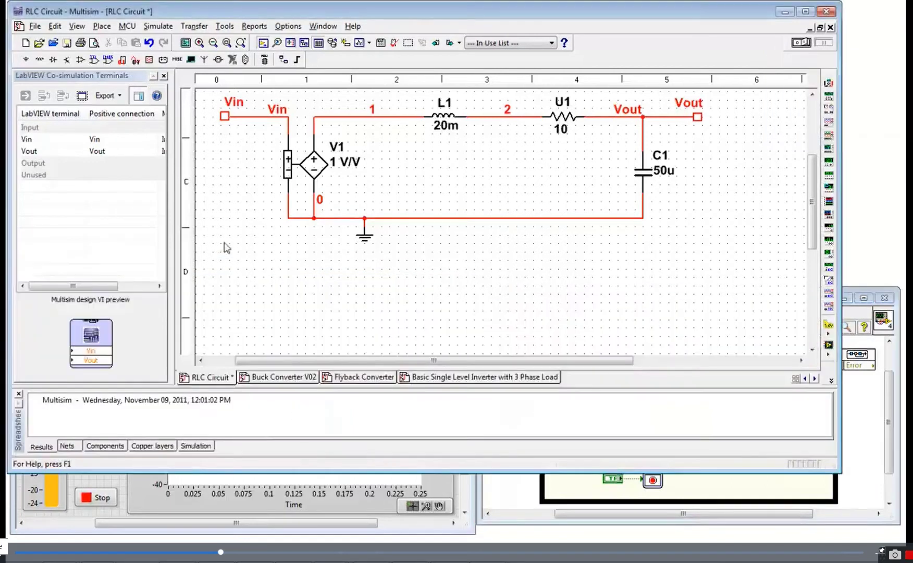
pyautogui.click(278, 380)
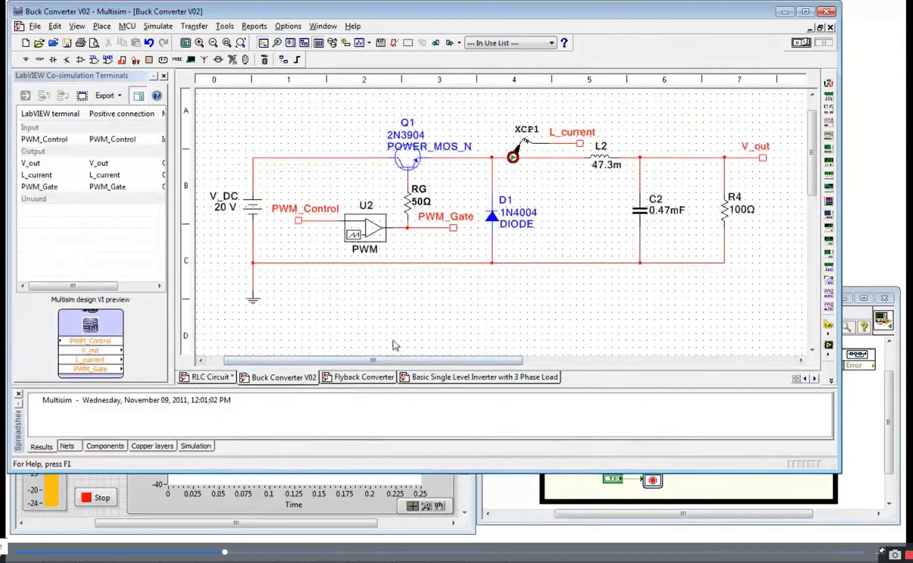
pyautogui.click(410, 161)
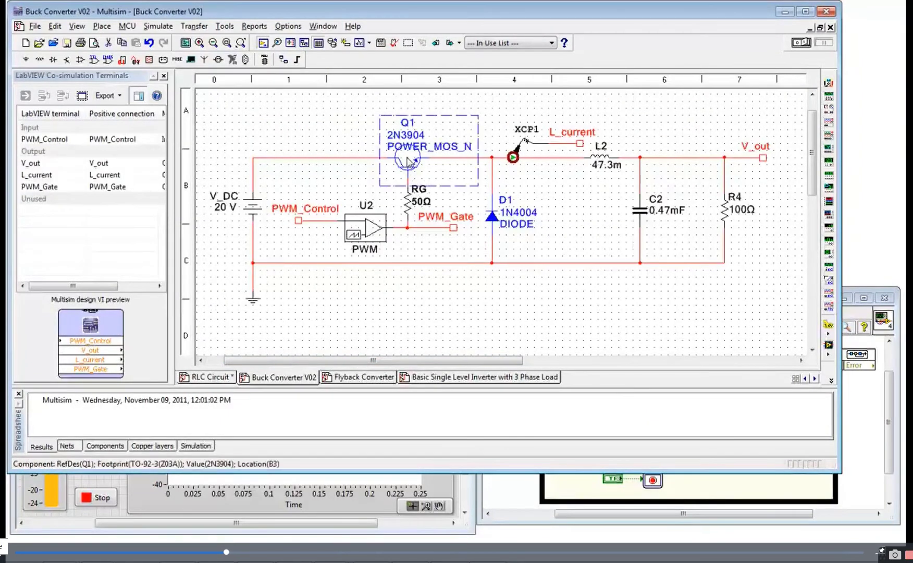
pyautogui.doubleClick(410, 160)
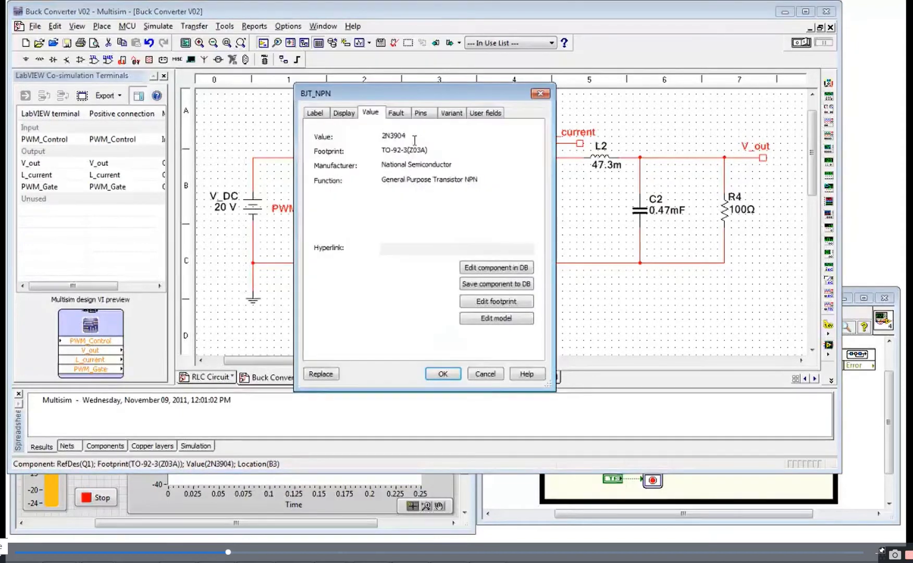
pyautogui.moveTo(427, 94); pyautogui.dragTo(181, 79)
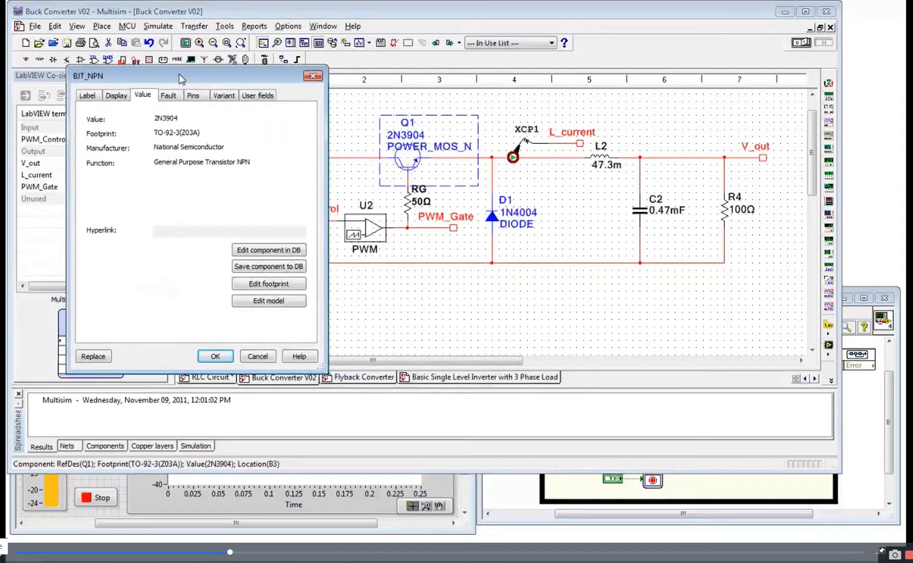
# Step: Inspect Q1's 2N3904 model parameters, including NF, and close without changes
pyautogui.click(255, 301)
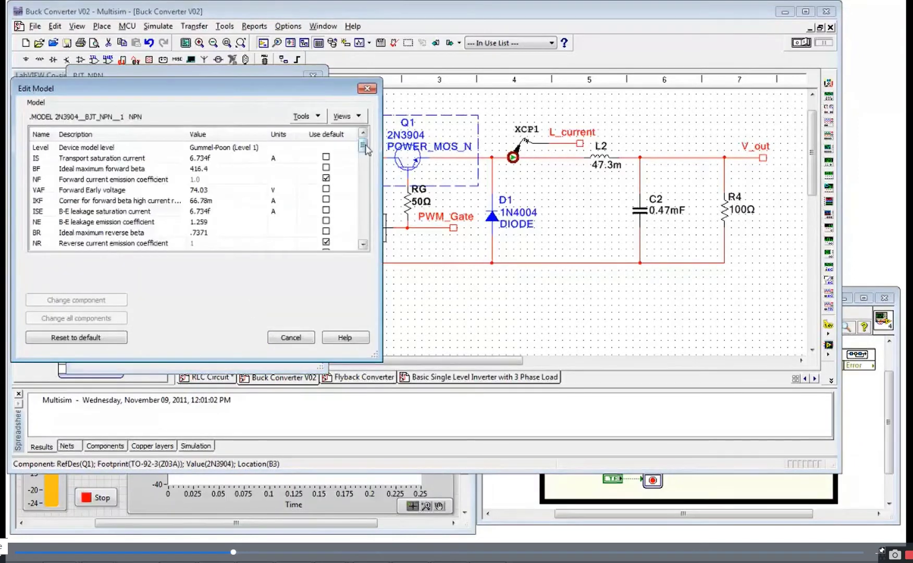
pyautogui.moveTo(364, 149)
pyautogui.mouseDown()
pyautogui.moveTo(363, 243)
pyautogui.moveTo(363, 148)
pyautogui.mouseUp()
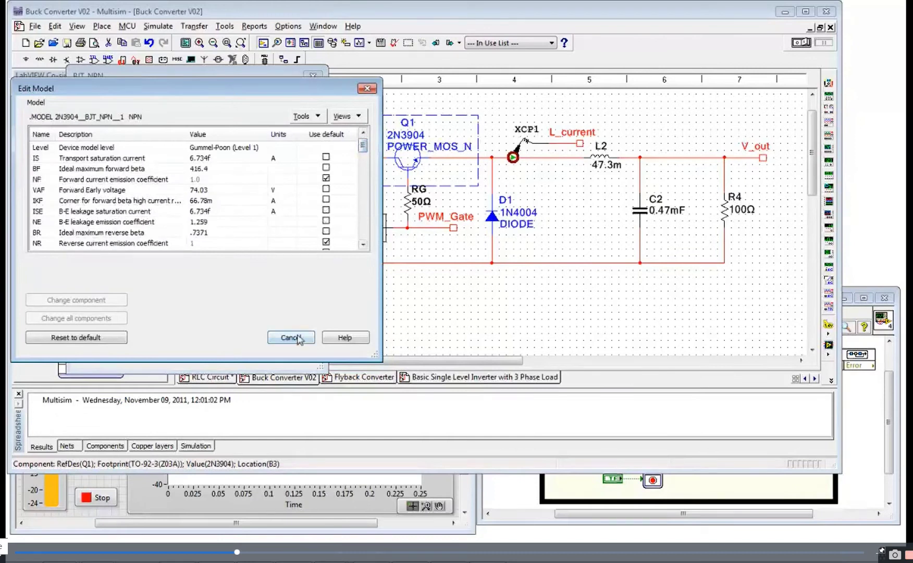
pyautogui.click(152, 186)
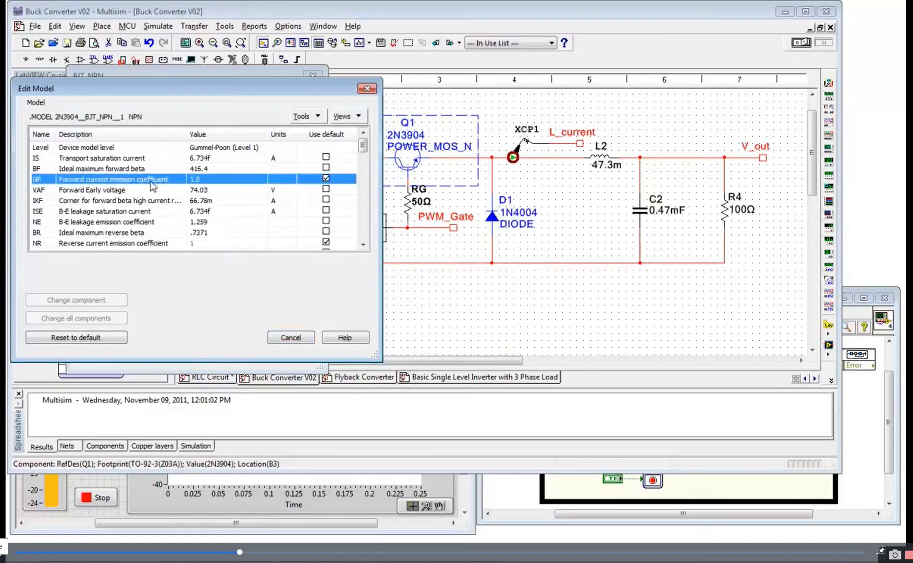
pyautogui.click(288, 337)
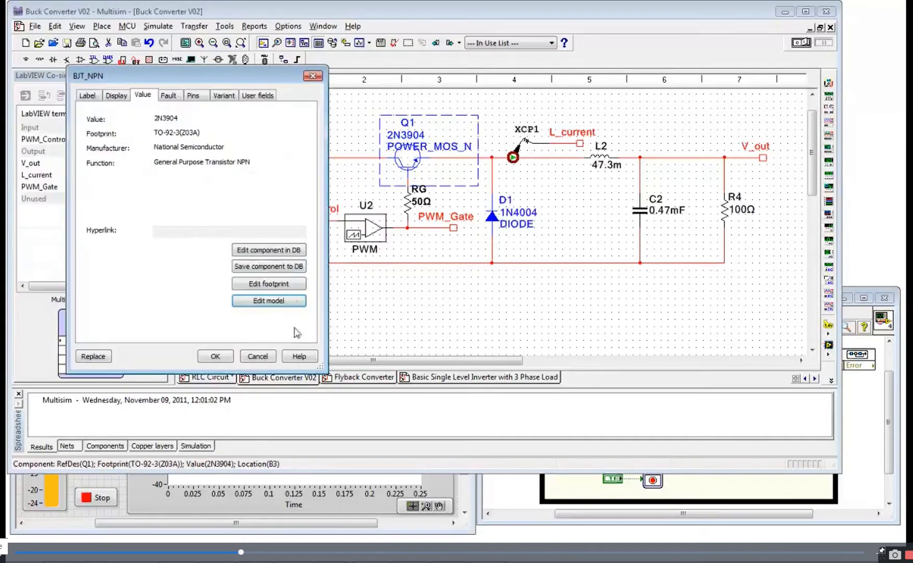
pyautogui.click(258, 356)
pyautogui.doubleClick(494, 214)
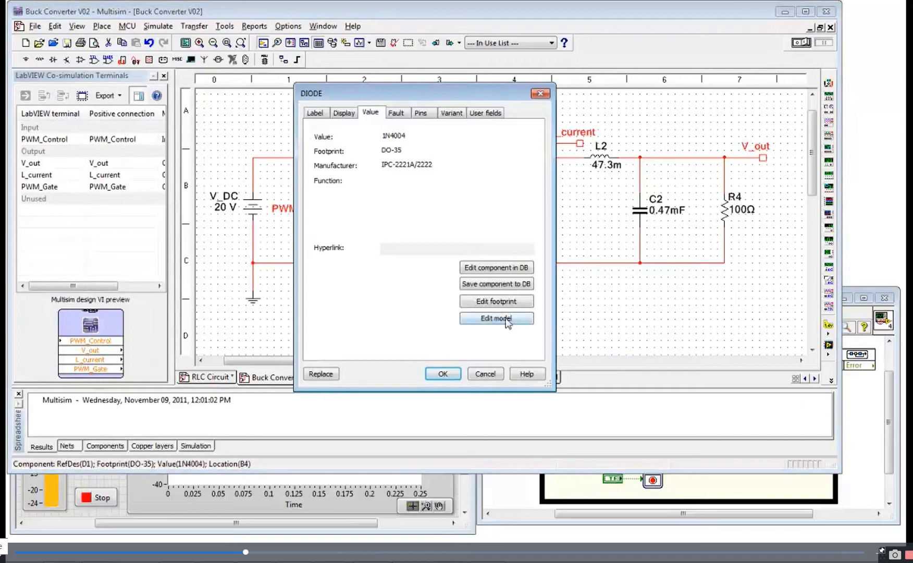
pyautogui.click(507, 319)
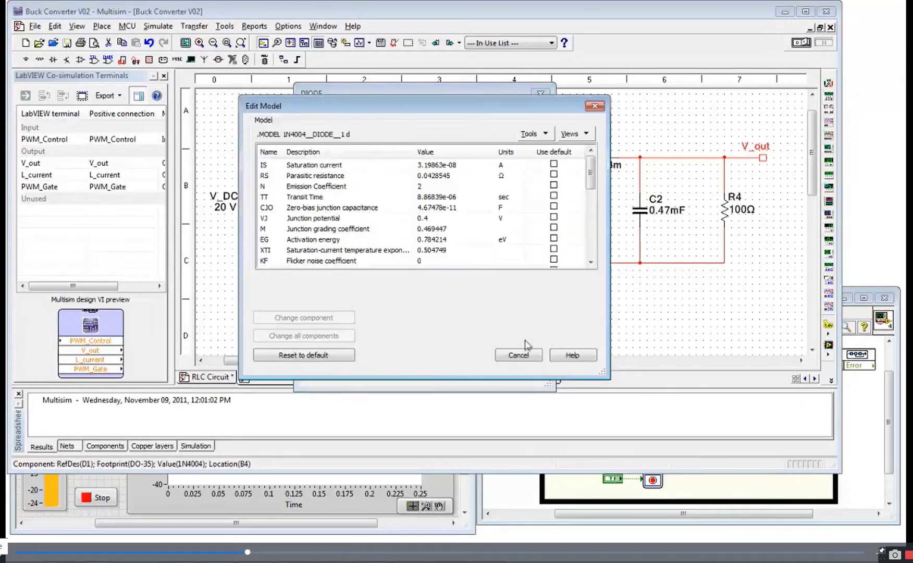
pyautogui.click(519, 355)
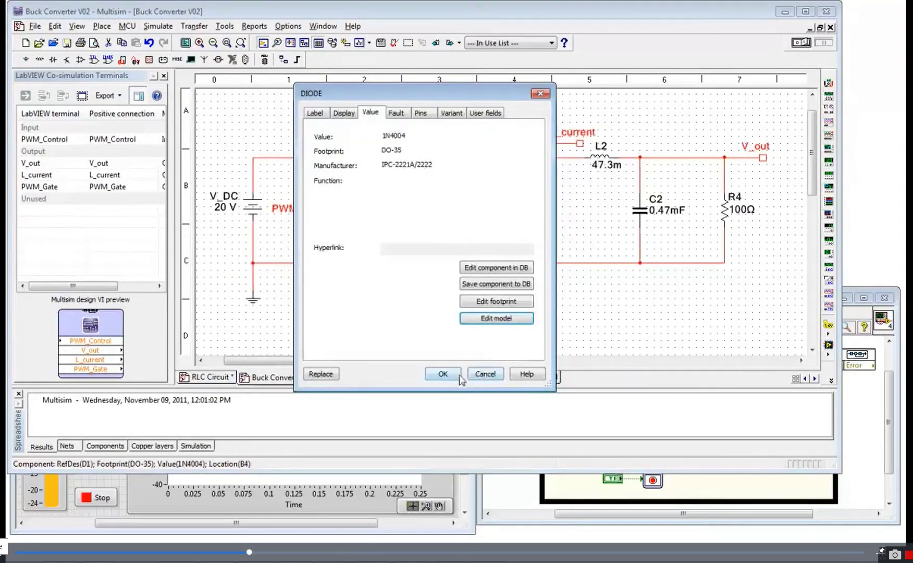
pyautogui.click(473, 375)
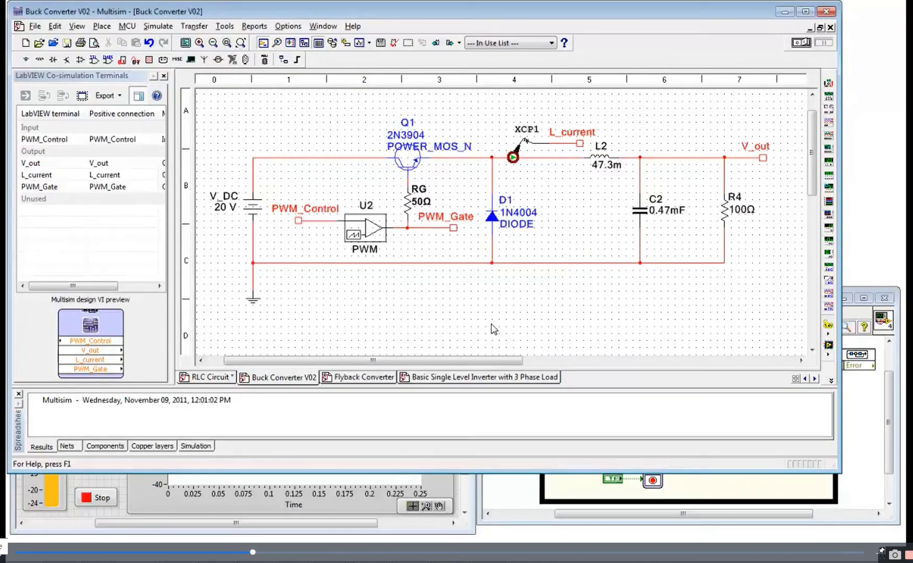
pyautogui.click(377, 233)
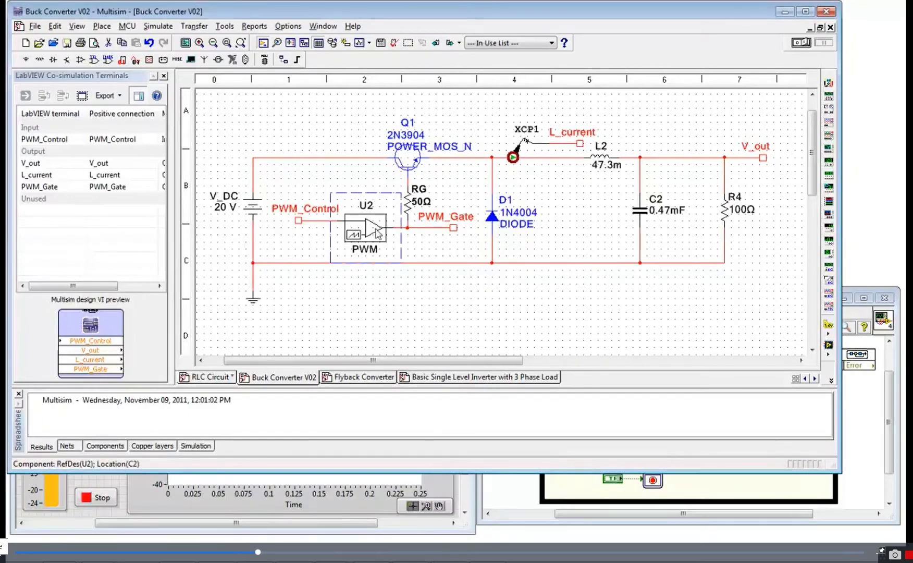
pyautogui.doubleClick(378, 232)
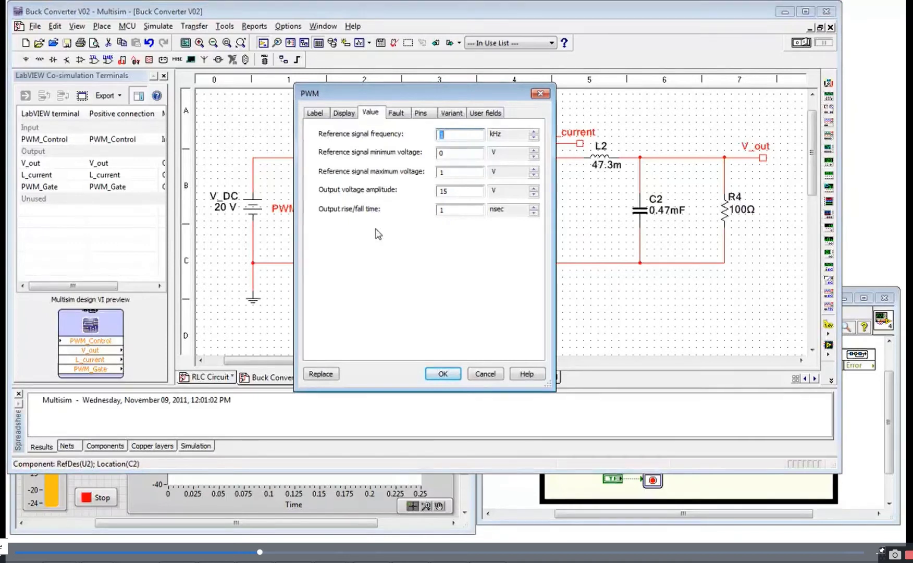
pyautogui.click(447, 192)
pyautogui.click(457, 375)
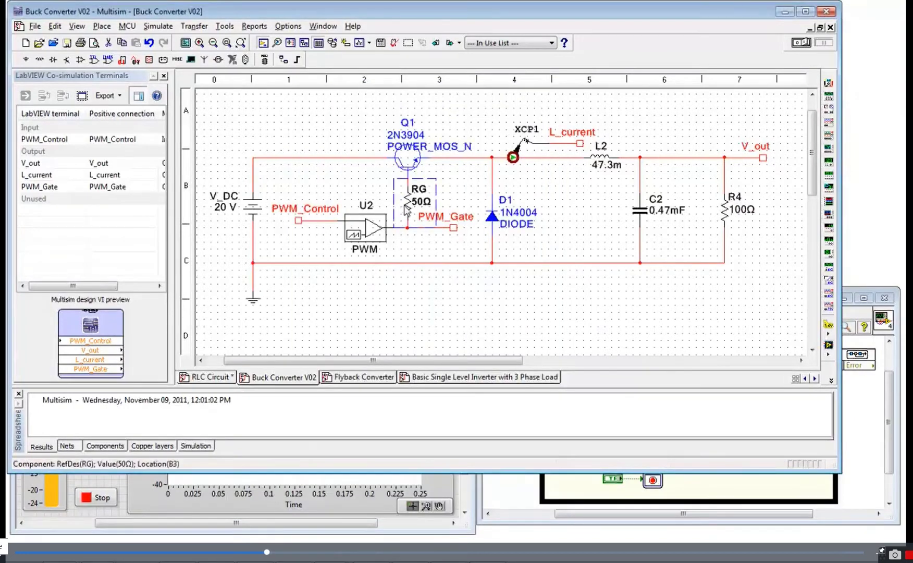
# Step: Bring up the Closed Loop v06 controller's front panel and block diagram
pyautogui.click(528, 486)
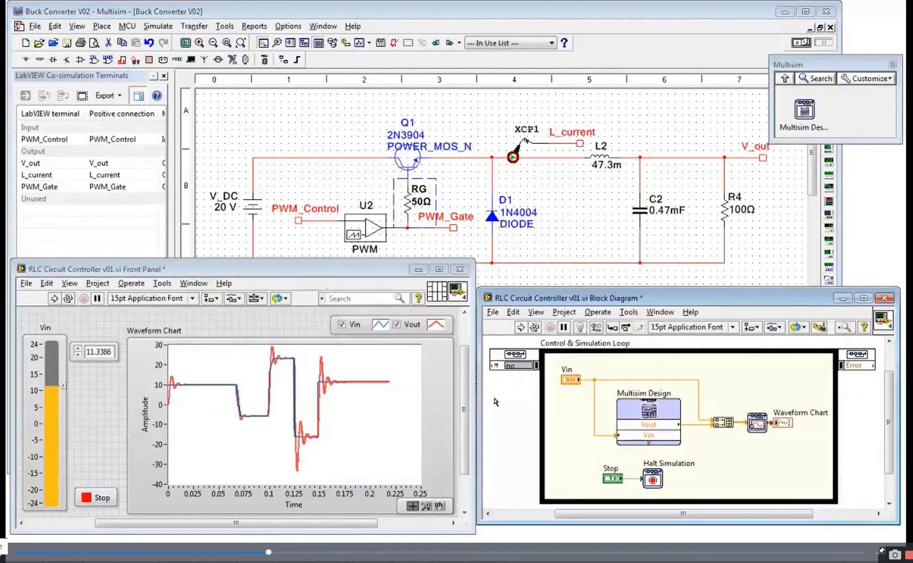
pyautogui.hotkey('ctrl', 'e')
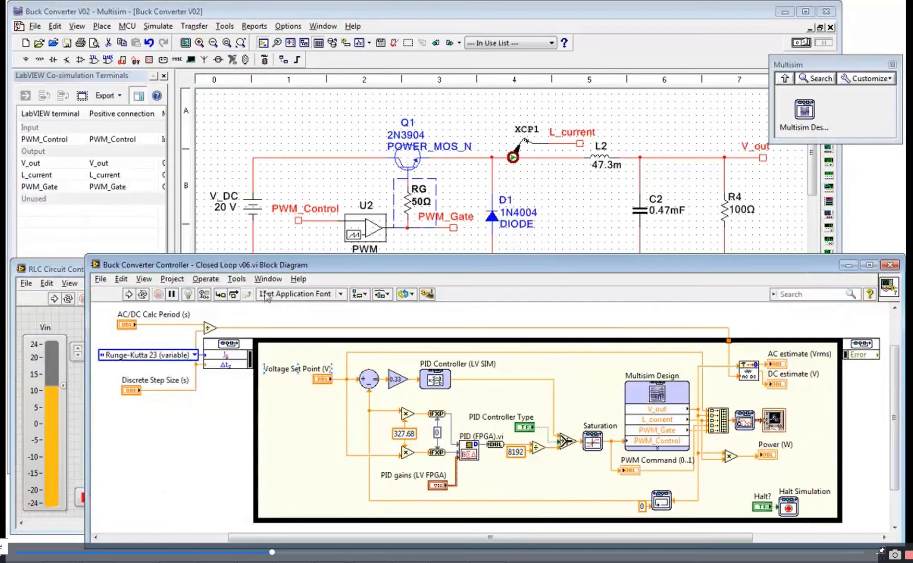
pyautogui.hotkey('ctrl', 'e')
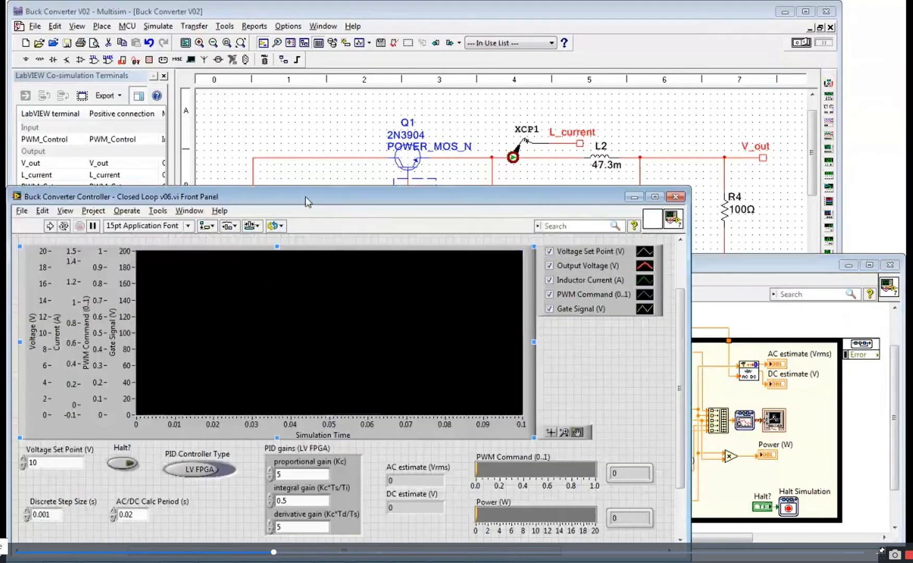
pyautogui.moveTo(308, 201); pyautogui.dragTo(311, 19)
pyautogui.click(729, 264)
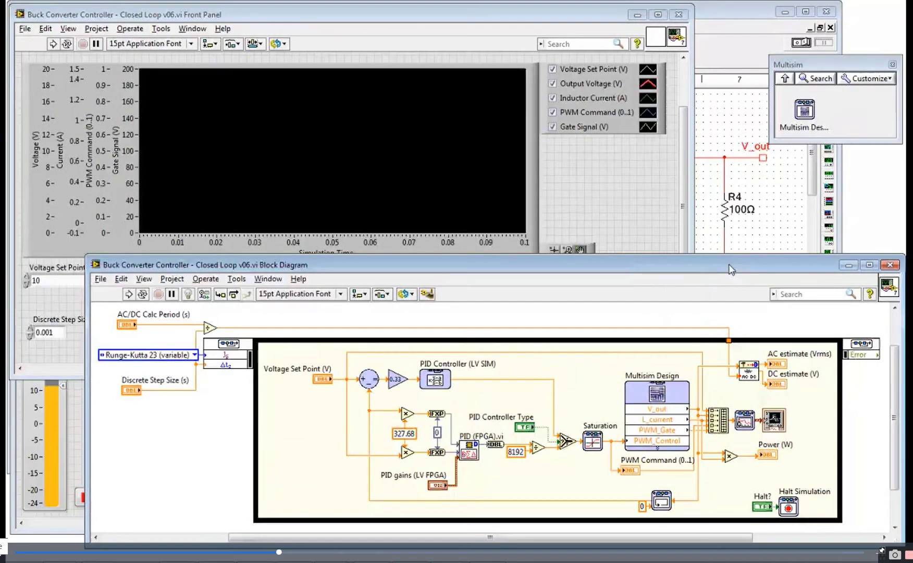
# Step: Check the PID Controller (LV SIM) configuration without changes, then select the PID (FPGA).vi node
pyautogui.click(445, 380)
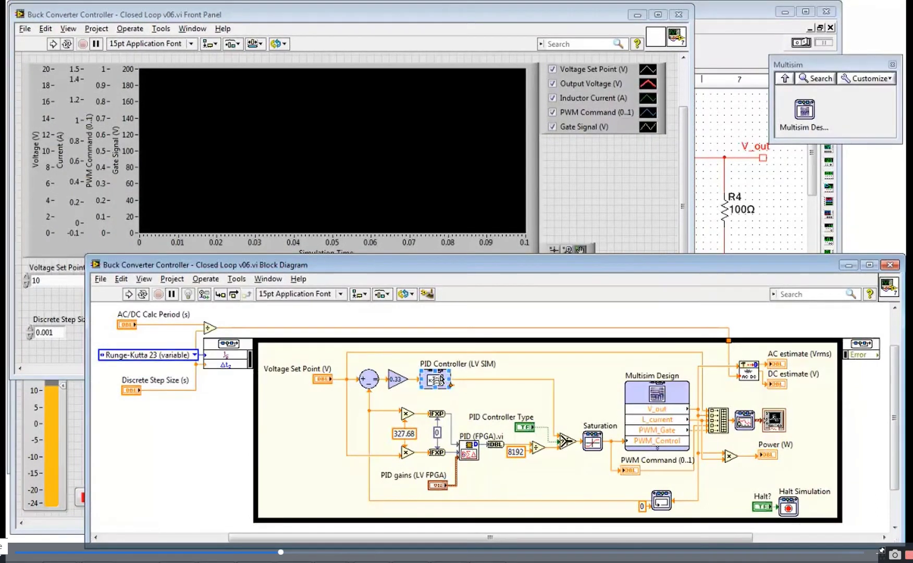
pyautogui.doubleClick(442, 380)
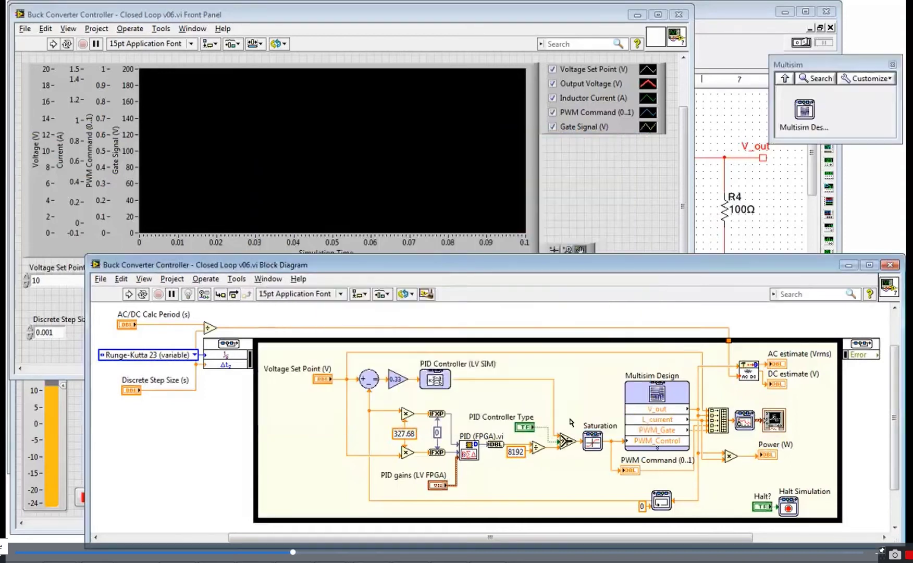
pyautogui.click(569, 420)
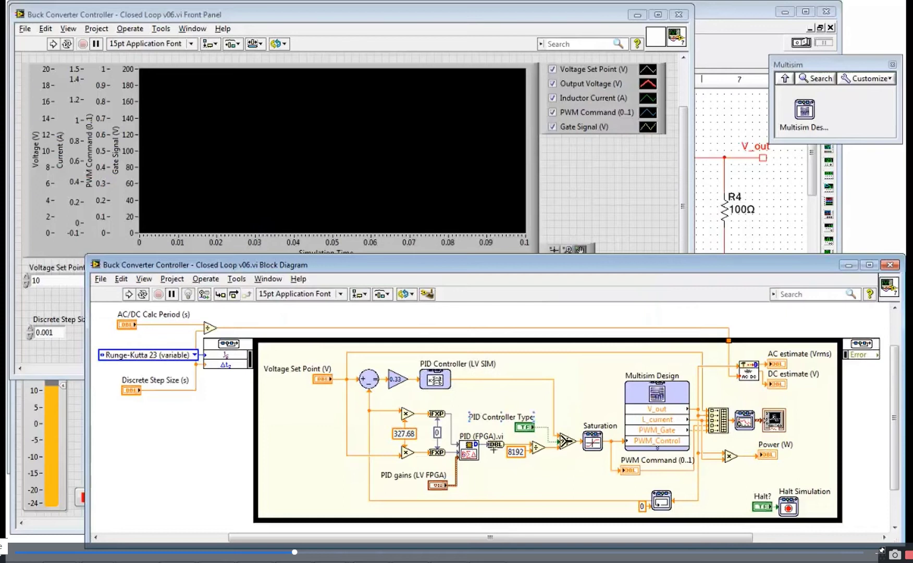
pyautogui.click(471, 453)
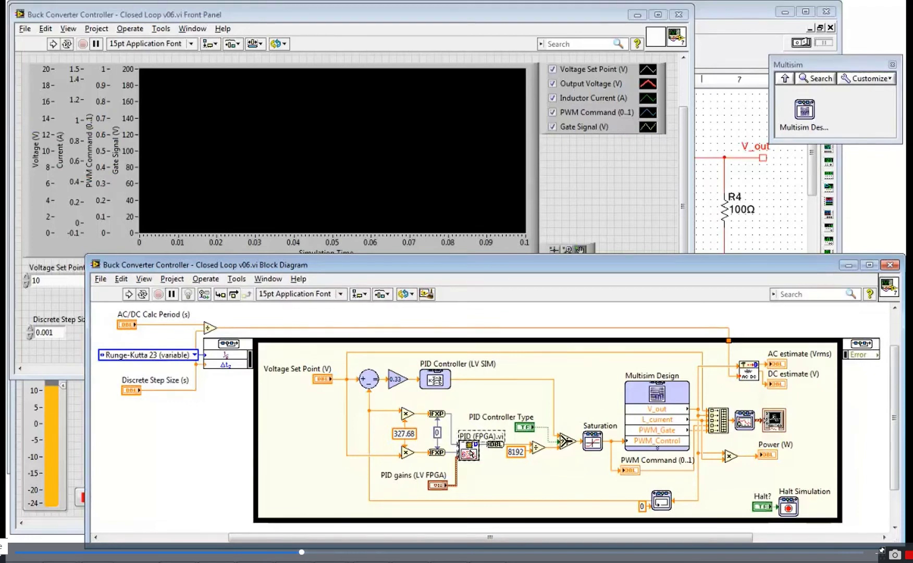
# Step: Open PID (FPGA).vi, view its block diagram, then close its diagram and front panel
pyautogui.doubleClick(470, 453)
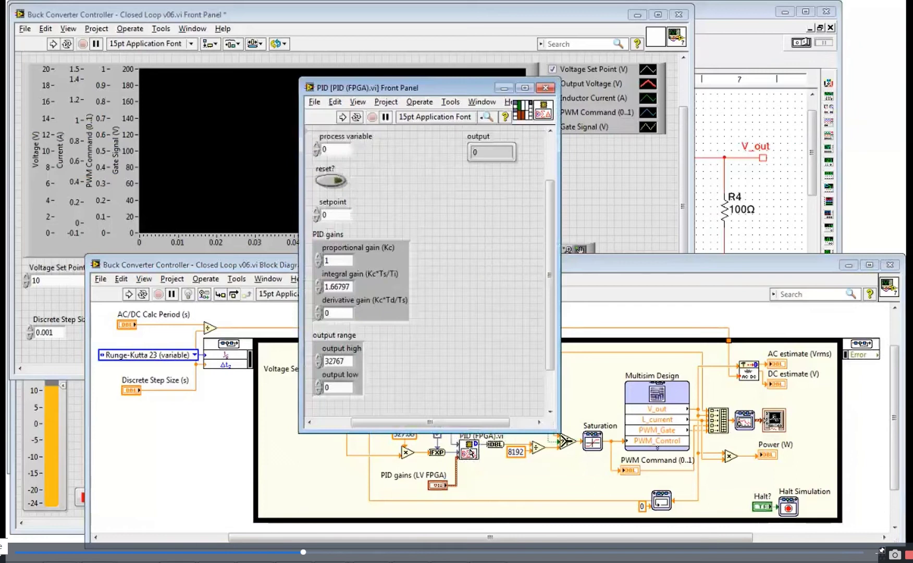
pyautogui.hotkey('ctrl', 'e')
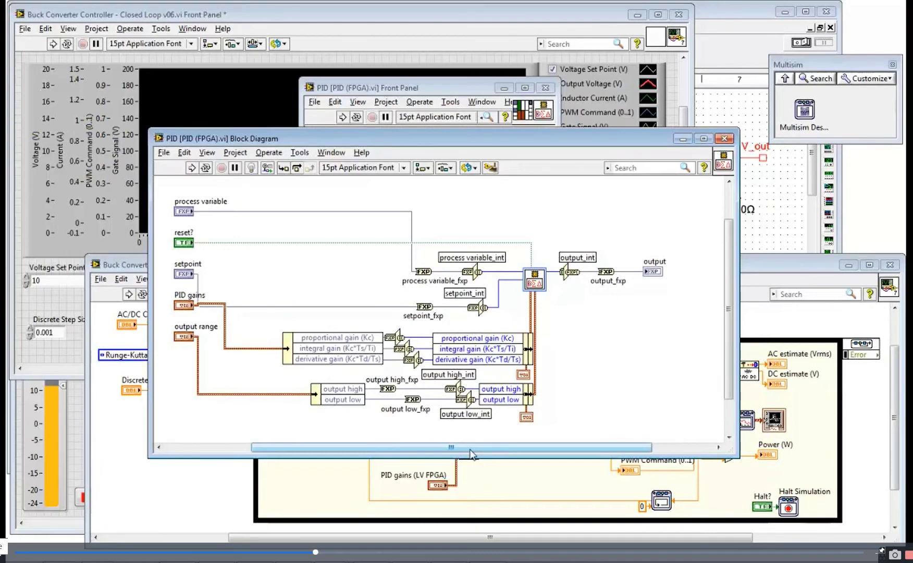
pyautogui.hotkey('ctrl', 'e')
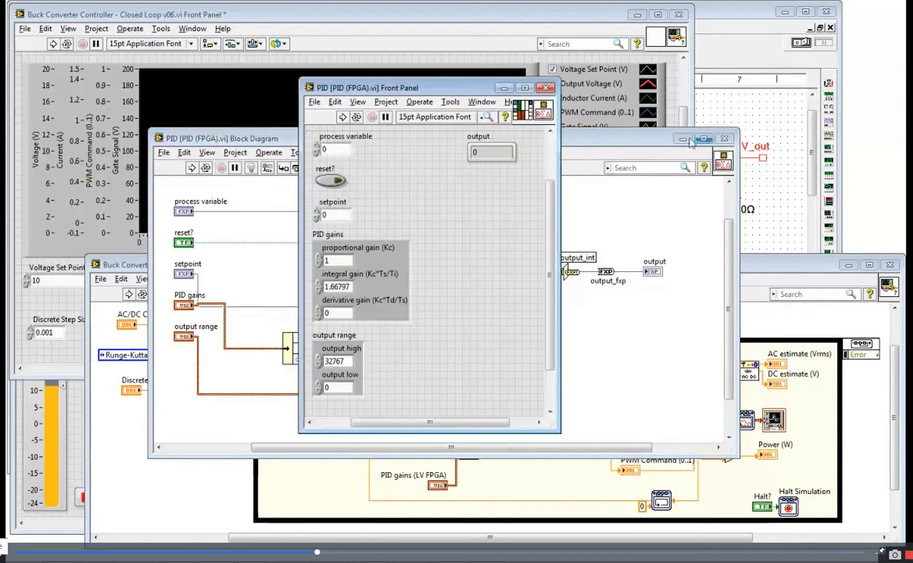
pyautogui.click(723, 138)
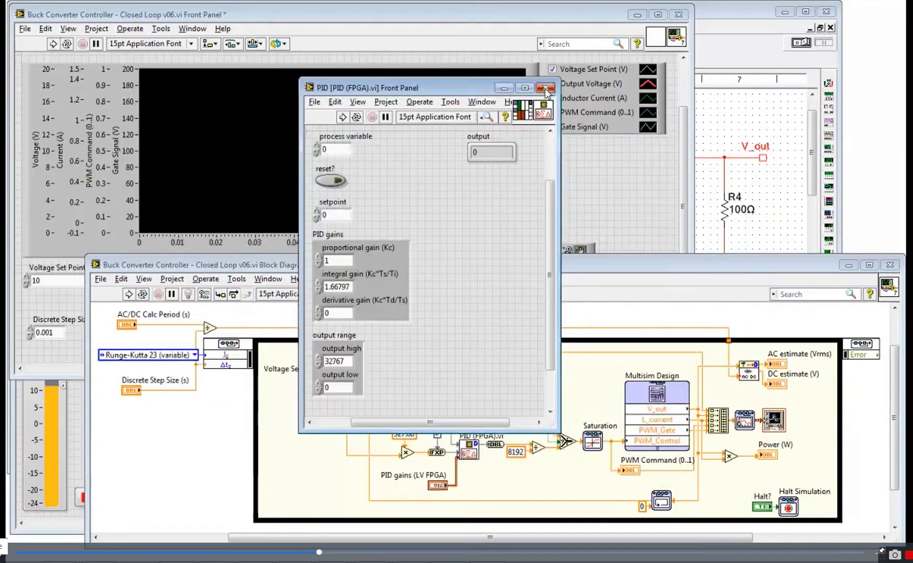
pyautogui.click(545, 88)
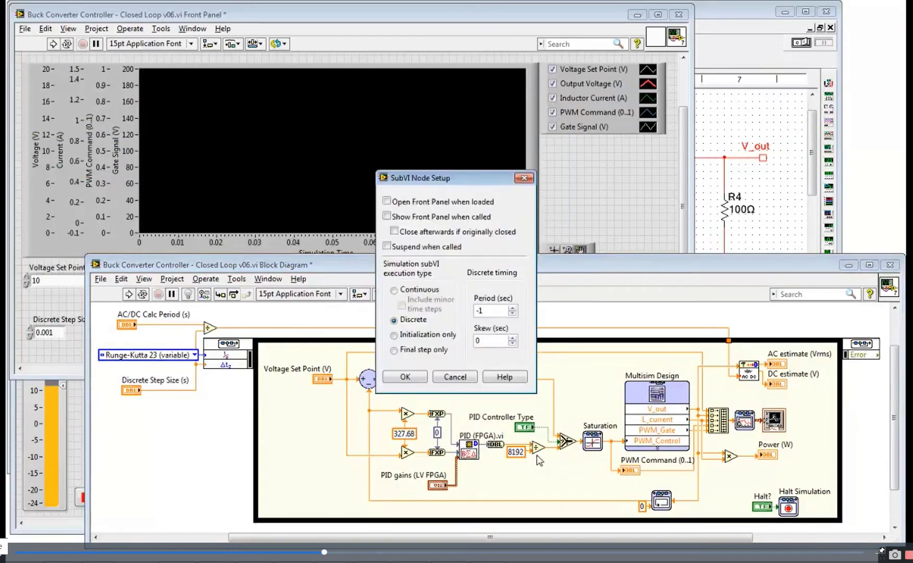
pyautogui.click(495, 310)
pyautogui.click(455, 376)
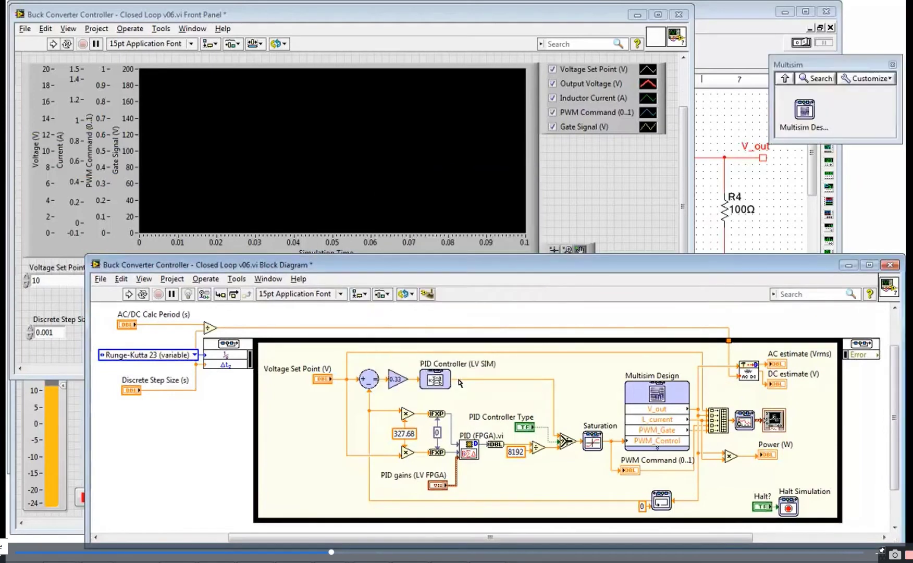
# Step: Locate the Discrete Step Size (s) control on the front panel and start the closed-loop simulation
pyautogui.click(130, 390)
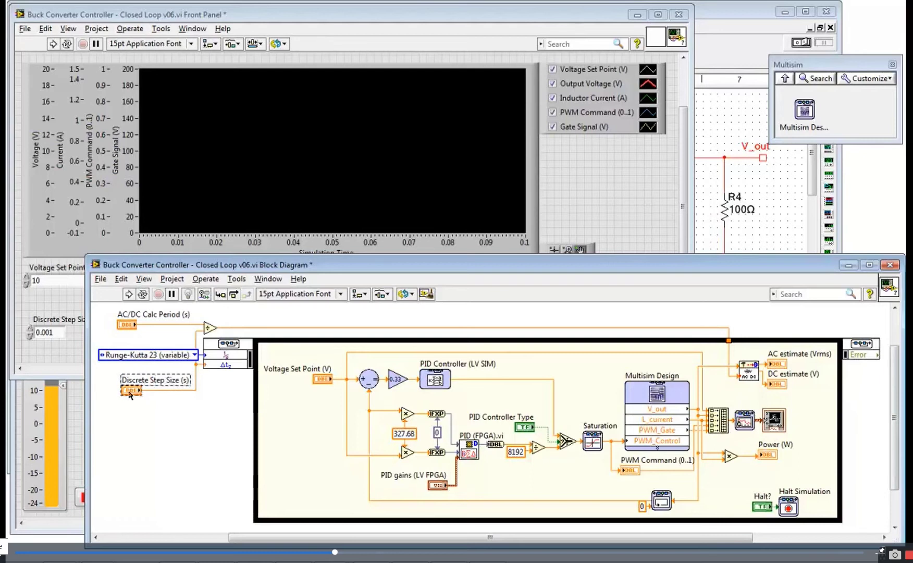
pyautogui.doubleClick(130, 391)
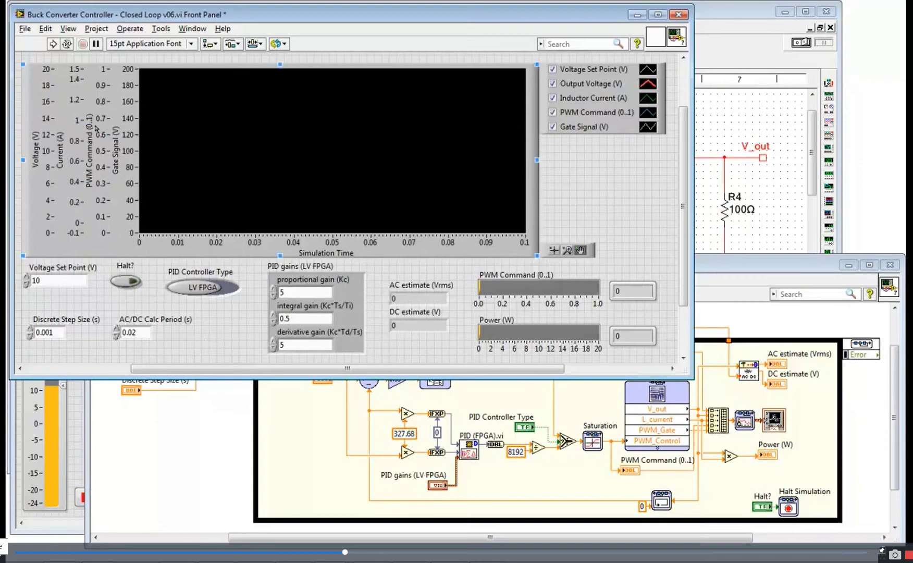
pyautogui.click(58, 47)
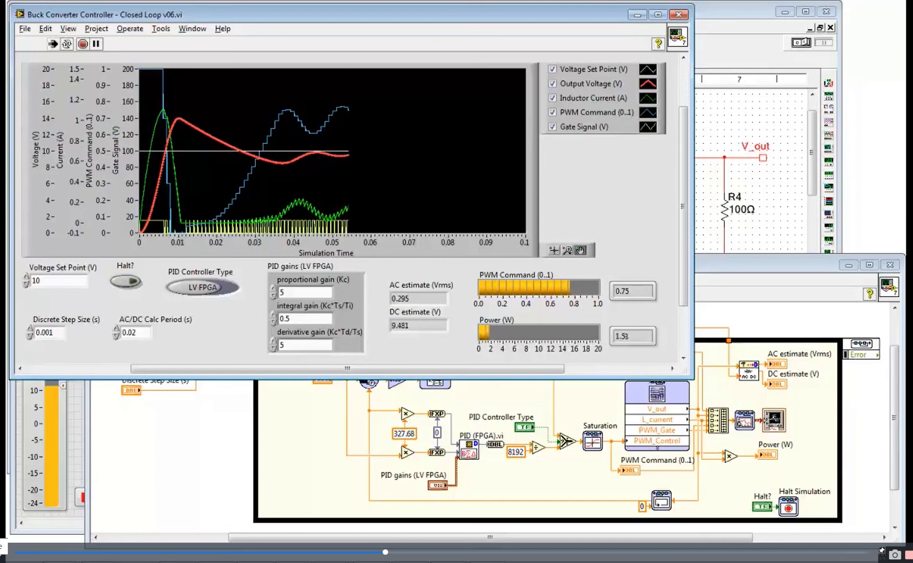
# Step: Zoom the graph along the time axis and change the voltage set point to 5 V
pyautogui.click(567, 251)
pyautogui.click(605, 255)
pyautogui.moveTo(327, 152); pyautogui.dragTo(370, 158)
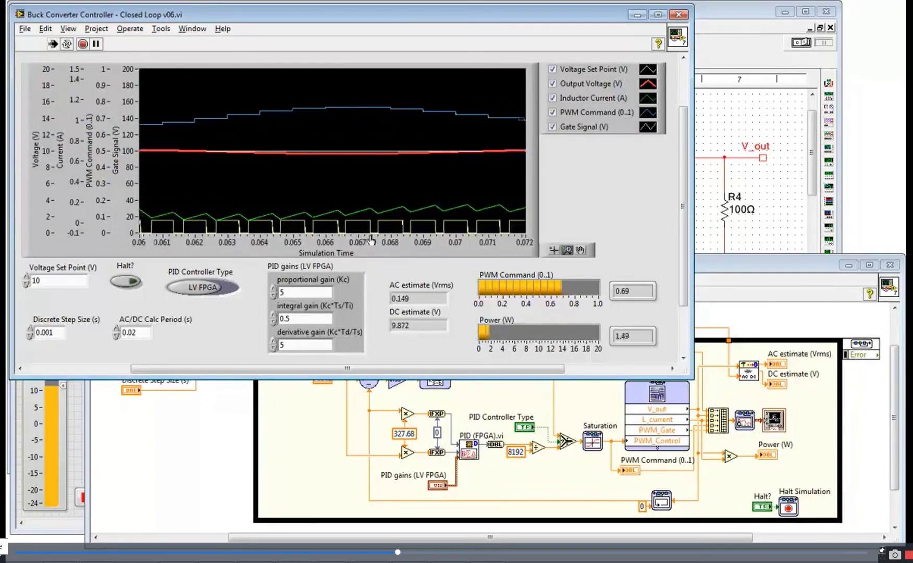
pyautogui.doubleClick(79, 280)
pyautogui.write('5')
pyautogui.press('Return')
# Step: Raise the proportional gain to 10 and the voltage set point to 15 V
pyautogui.doubleClick(300, 293)
pyautogui.write('10')
pyautogui.press('Return')
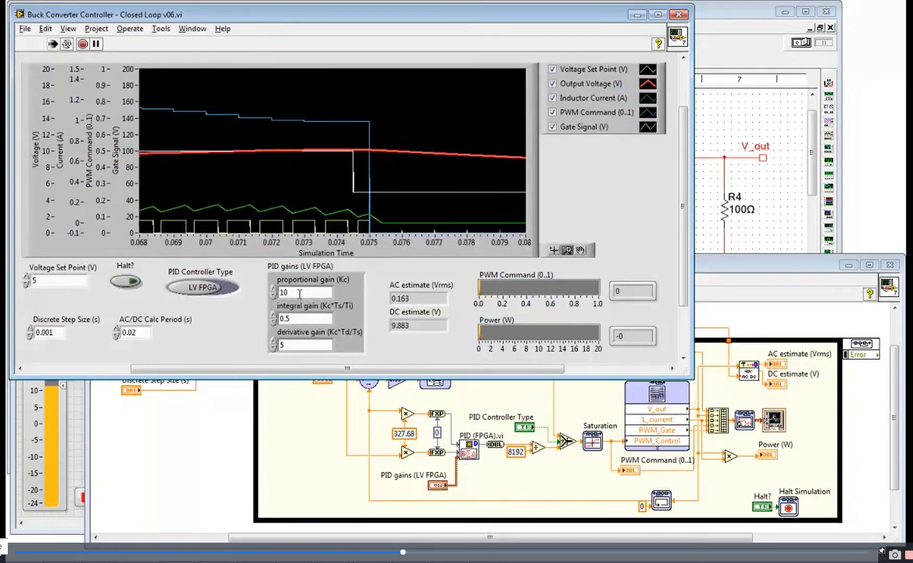
pyautogui.doubleClick(68, 279)
pyautogui.write('15')
pyautogui.press('Return')
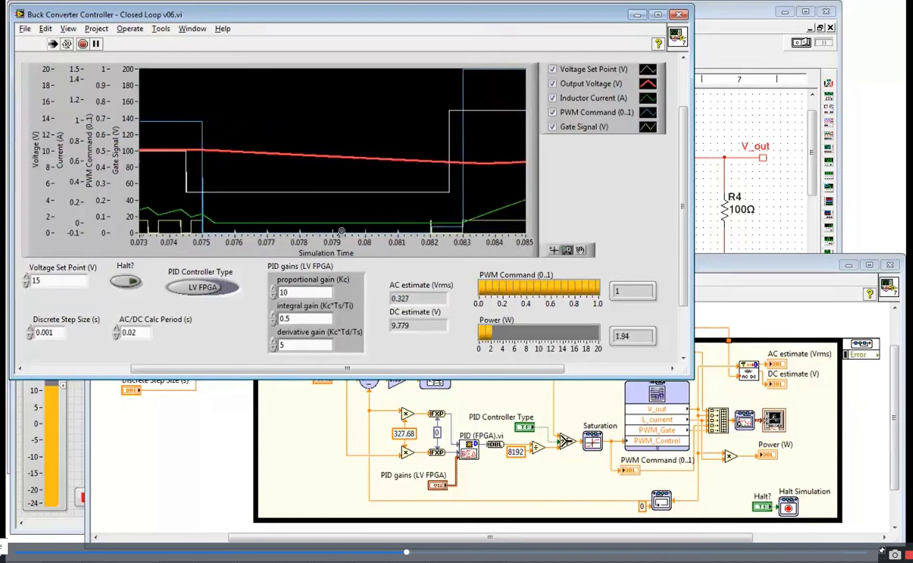
# Step: Rescale the graph to fit all data and halt the simulation
pyautogui.click(568, 251)
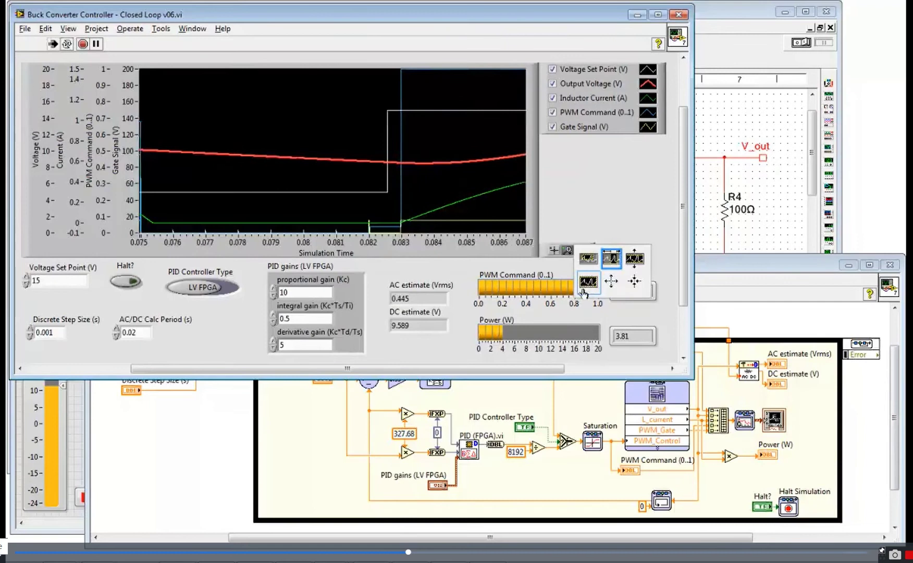
pyautogui.click(588, 282)
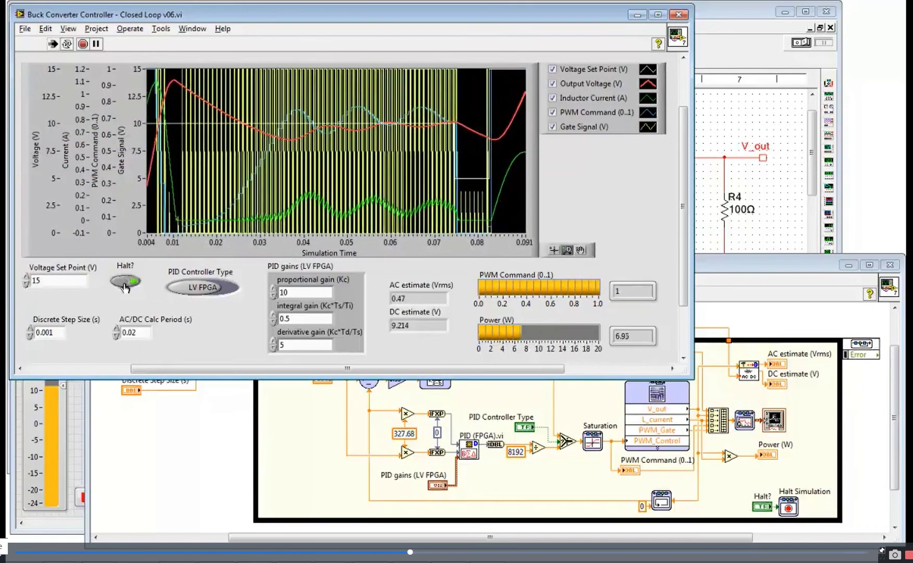
pyautogui.click(126, 283)
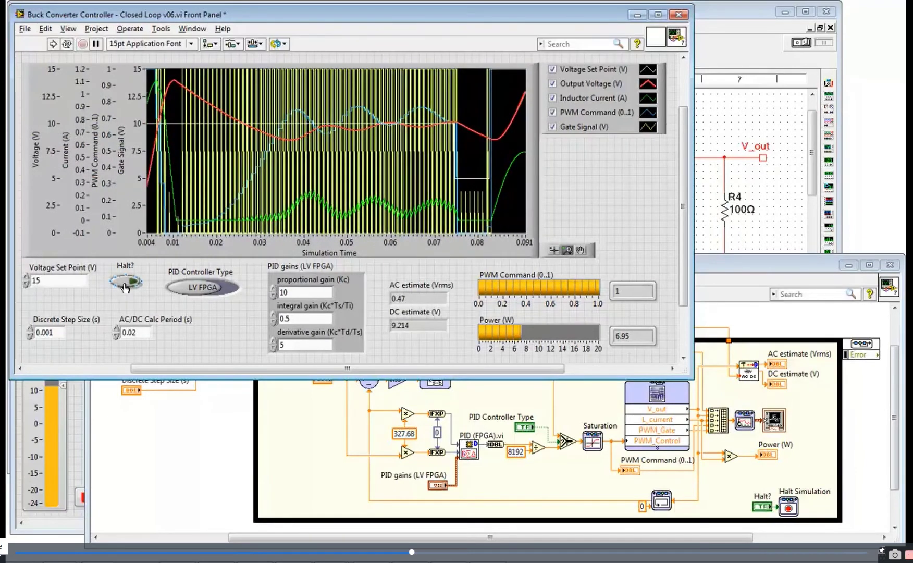
# Step: Open the Flyback Converter schematic and inspect transformer T1's display, value and turns-ratio settings
pyautogui.click(747, 127)
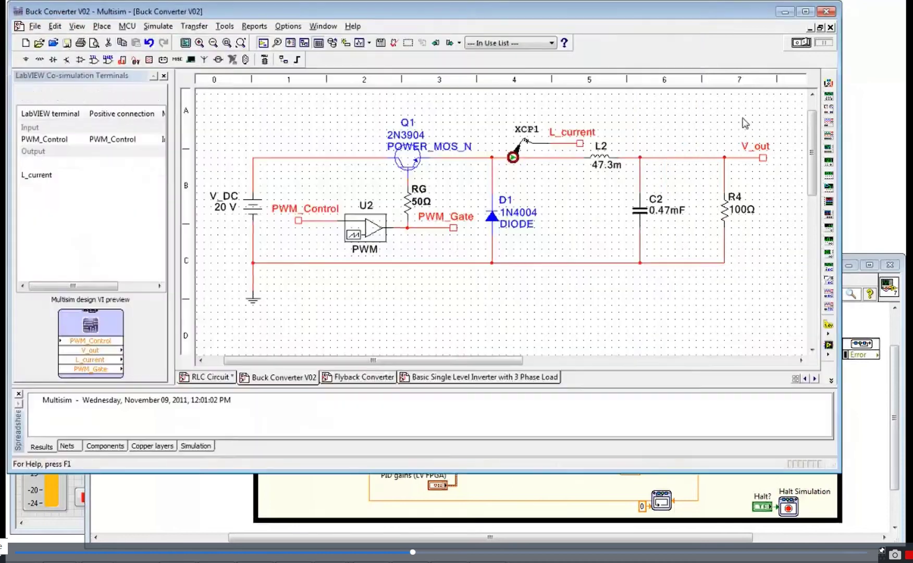
pyautogui.click(357, 378)
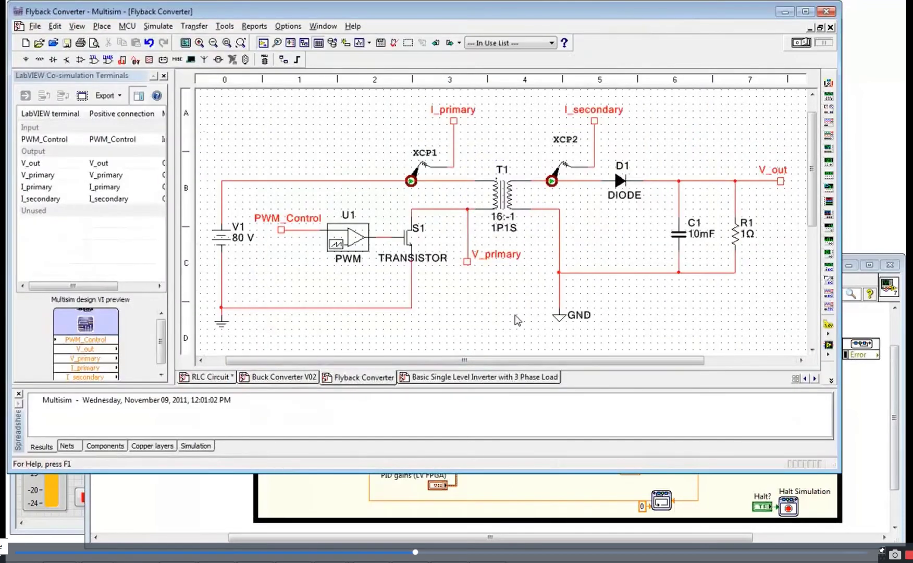
pyautogui.doubleClick(506, 203)
pyautogui.click(332, 107)
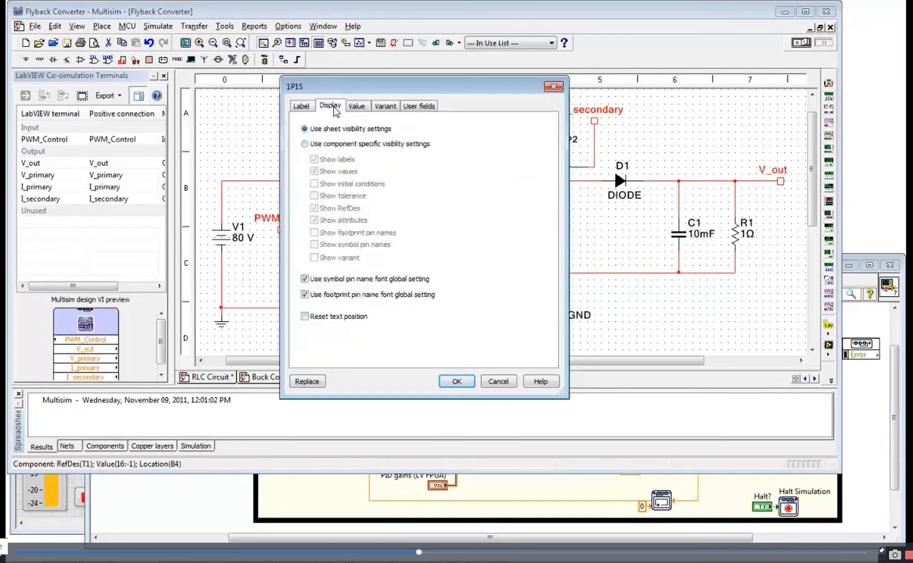
pyautogui.click(359, 106)
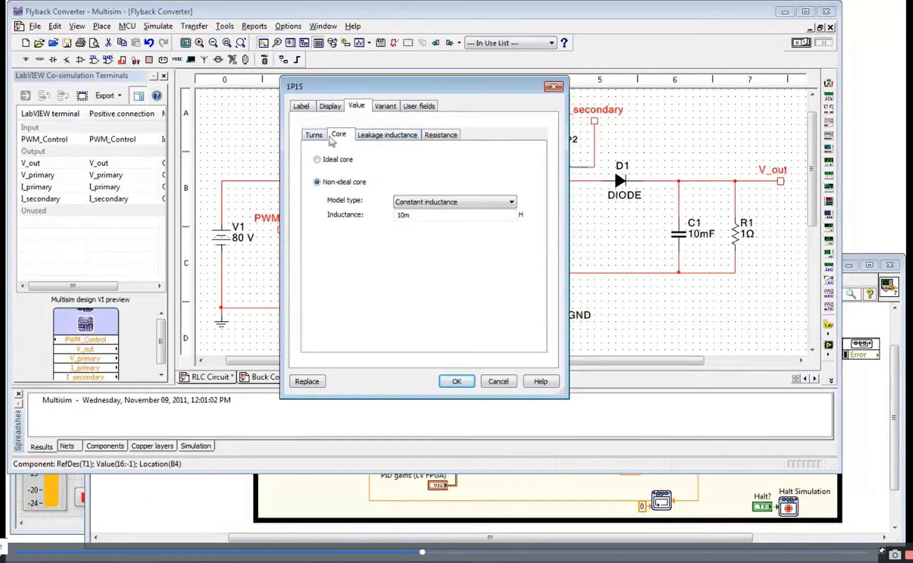
pyautogui.press('Left')
# Step: Review T1's leakage inductance and winding resistance, close its properties unchanged, and return to LabVIEW
pyautogui.click(402, 139)
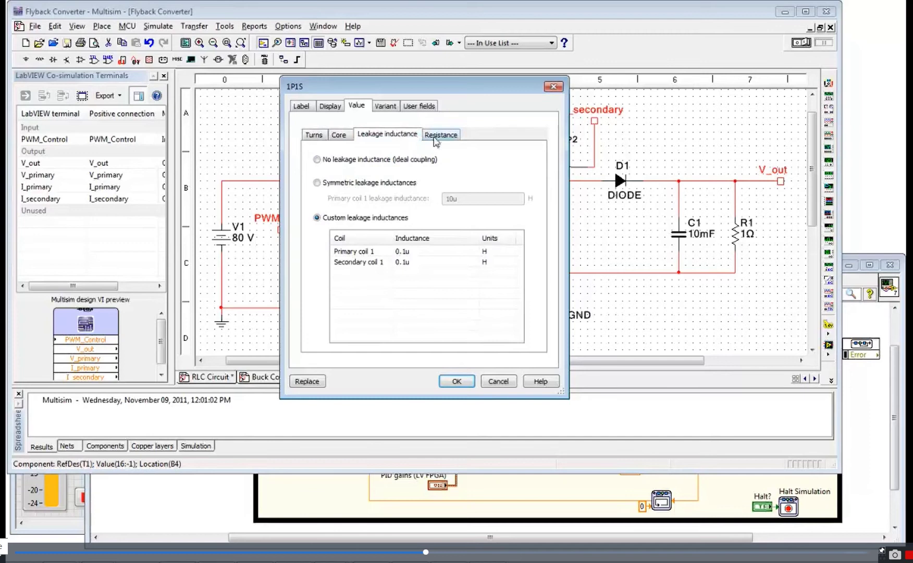
pyautogui.click(434, 137)
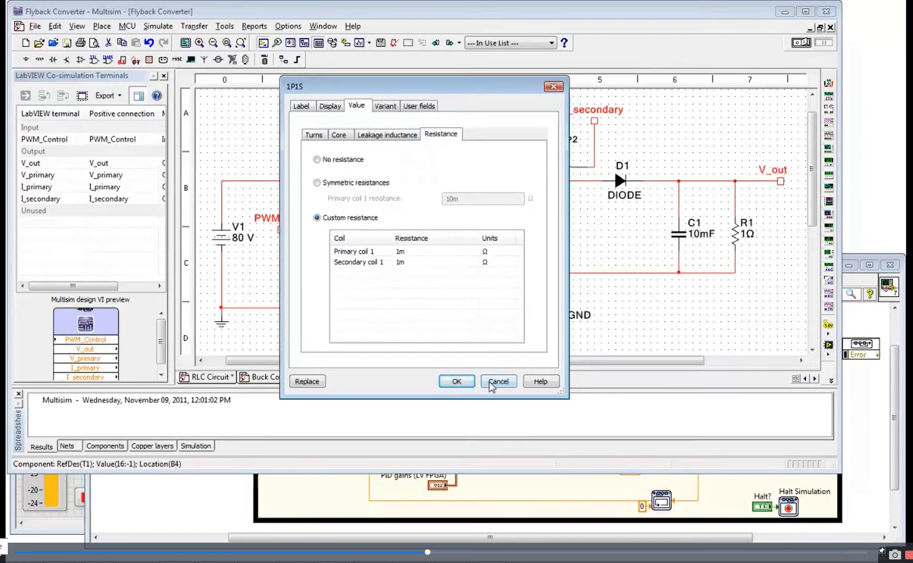
pyautogui.click(491, 385)
pyautogui.click(419, 334)
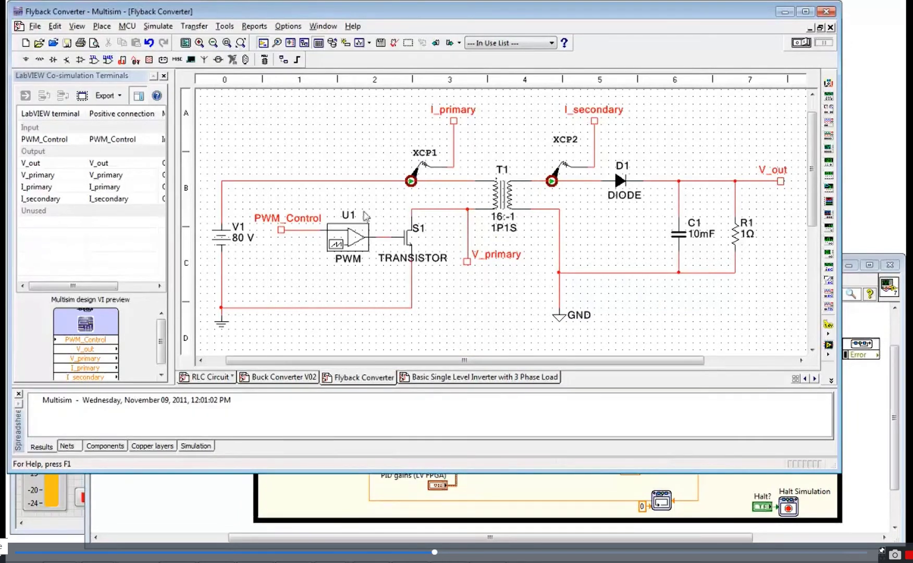
pyautogui.click(241, 485)
# Step: Deselect the while loop and show the Flyback Converter Controller v01 block diagram
pyautogui.click(362, 410)
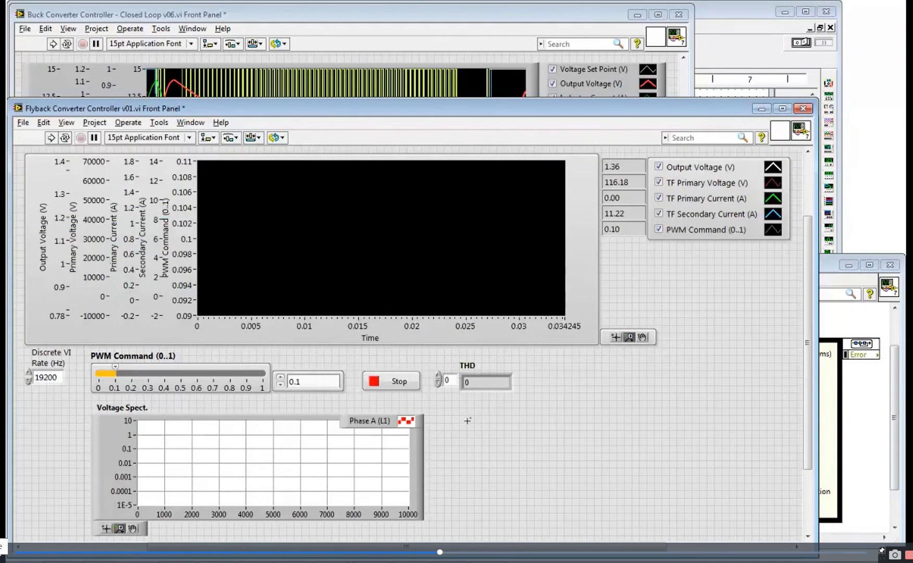
pyautogui.hotkey('ctrl', 'e')
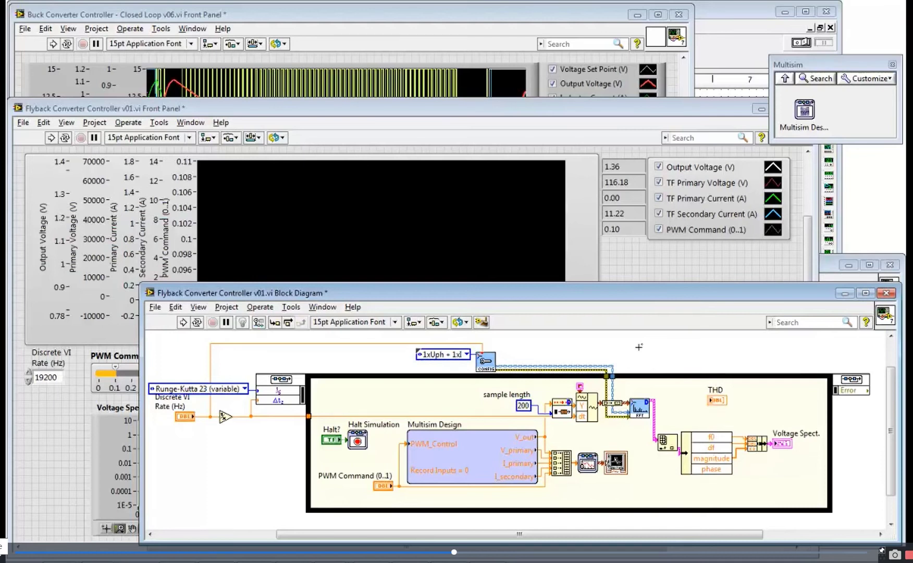
# Step: Pin the Functions » Electrical Power palette above the diagram and turn on Context Help
pyautogui.rightClick(650, 359)
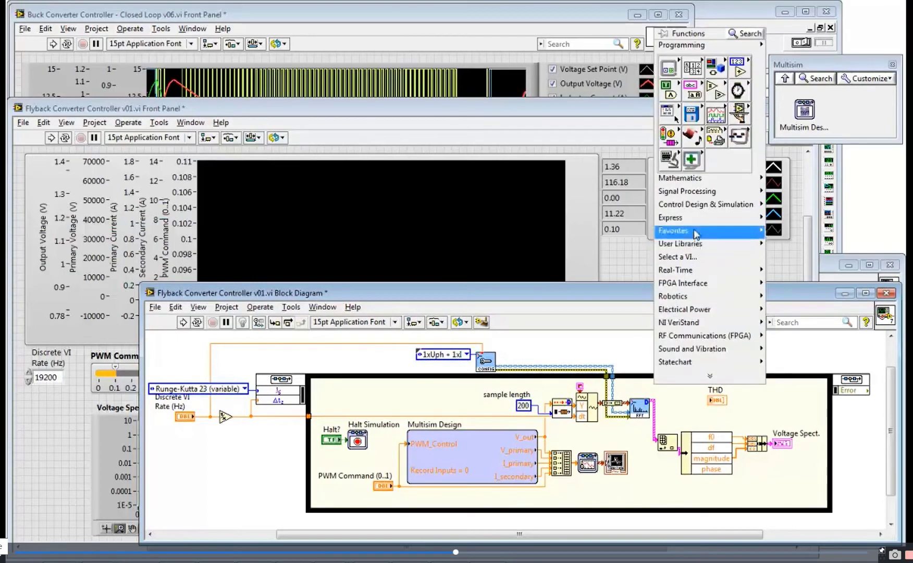
pyautogui.moveTo(698, 310)
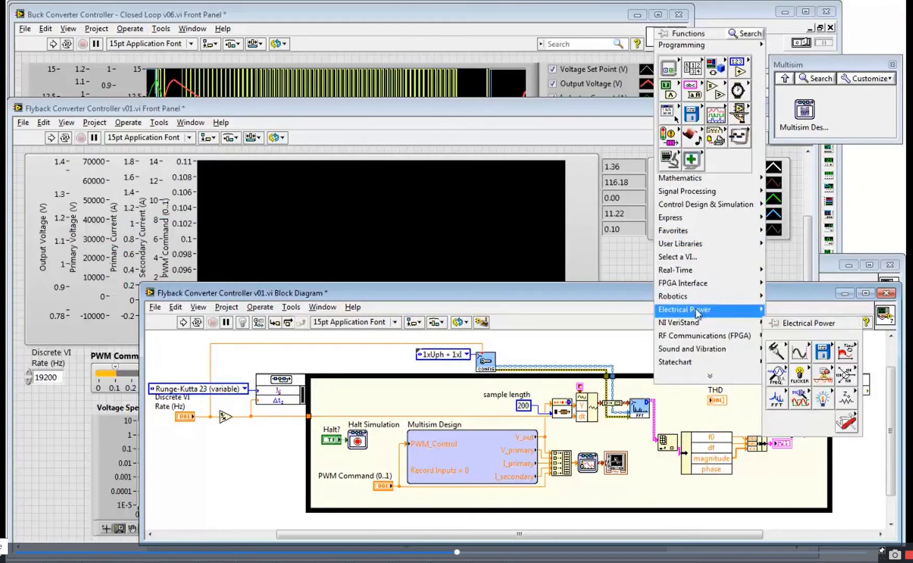
pyautogui.click(769, 326)
pyautogui.moveTo(788, 323); pyautogui.dragTo(575, 199)
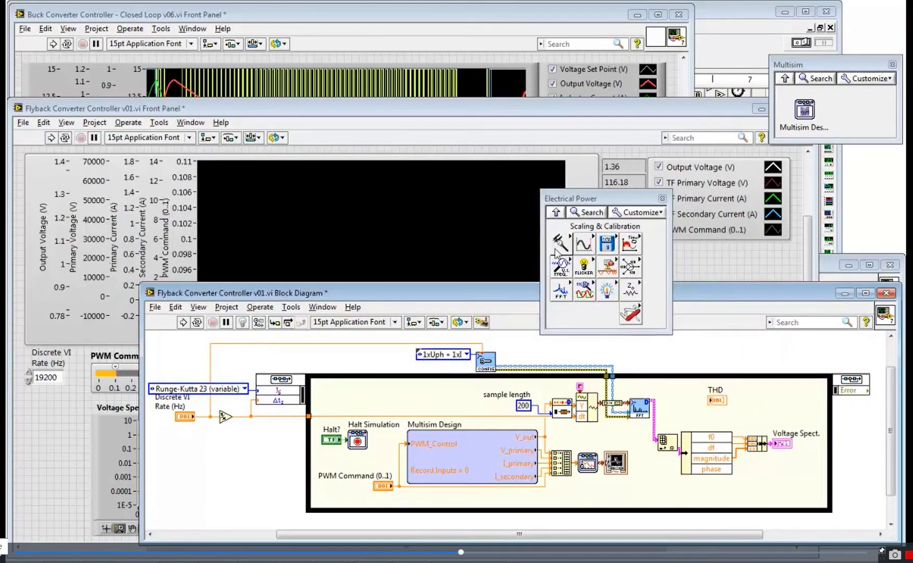
pyautogui.hotkey('ctrl', 'h')
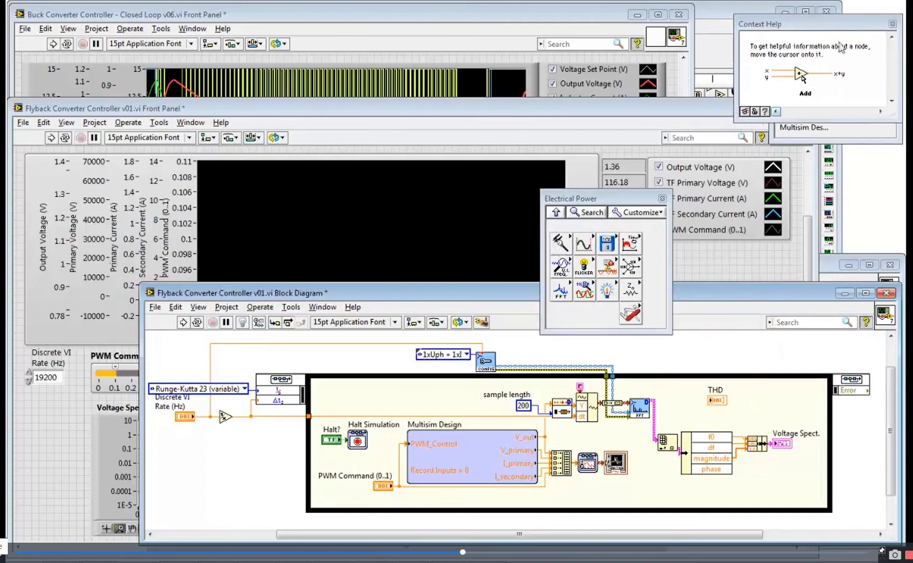
pyautogui.moveTo(818, 24); pyautogui.dragTo(822, 53)
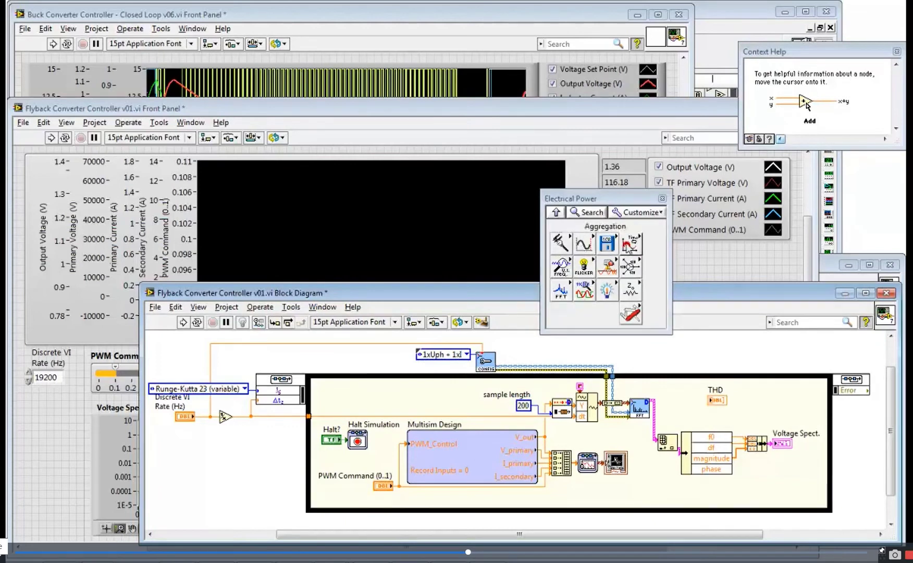
# Step: Browse the Aggregation, Flicker and U, I & Freq subpalettes with their help descriptions
pyautogui.click(629, 247)
pyautogui.moveTo(569, 250)
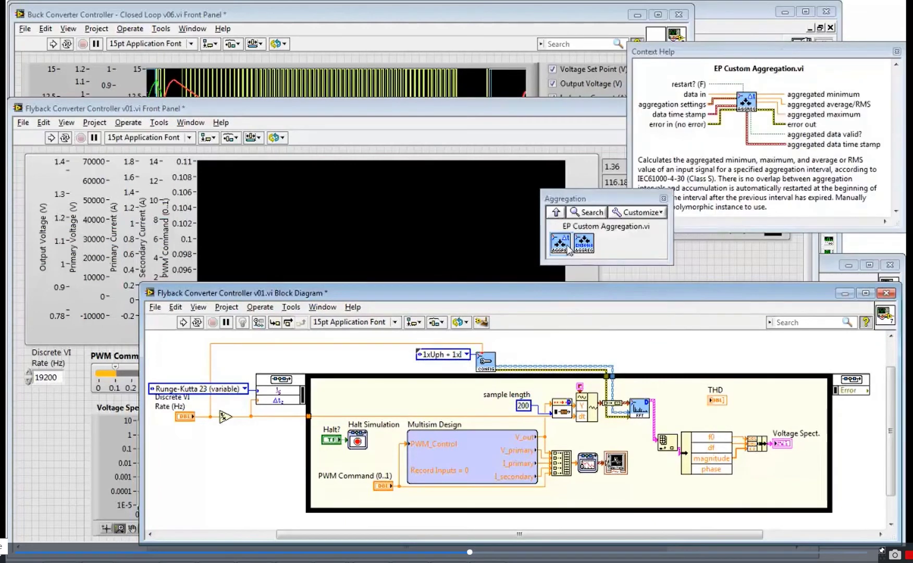
pyautogui.moveTo(614, 200); pyautogui.dragTo(520, 191)
pyautogui.click(462, 201)
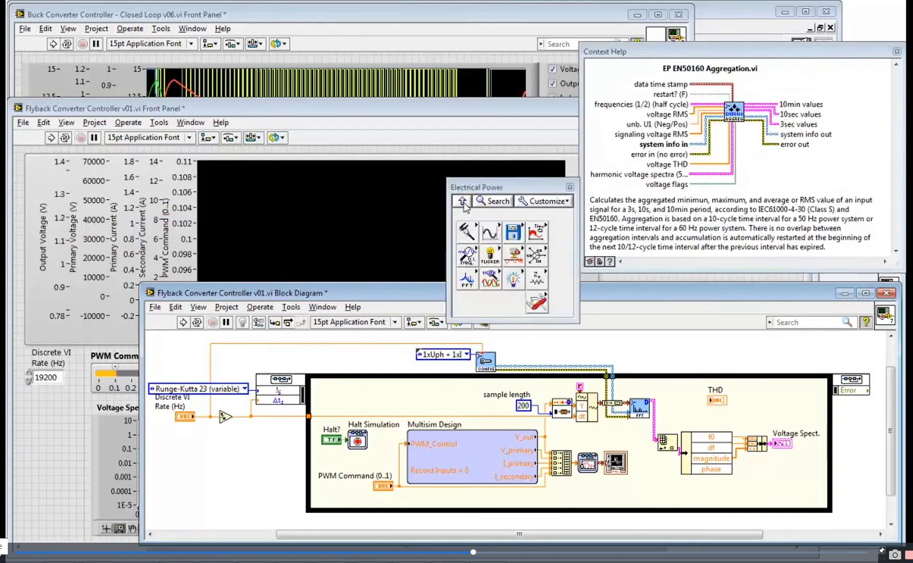
pyautogui.click(490, 255)
pyautogui.moveTo(472, 236)
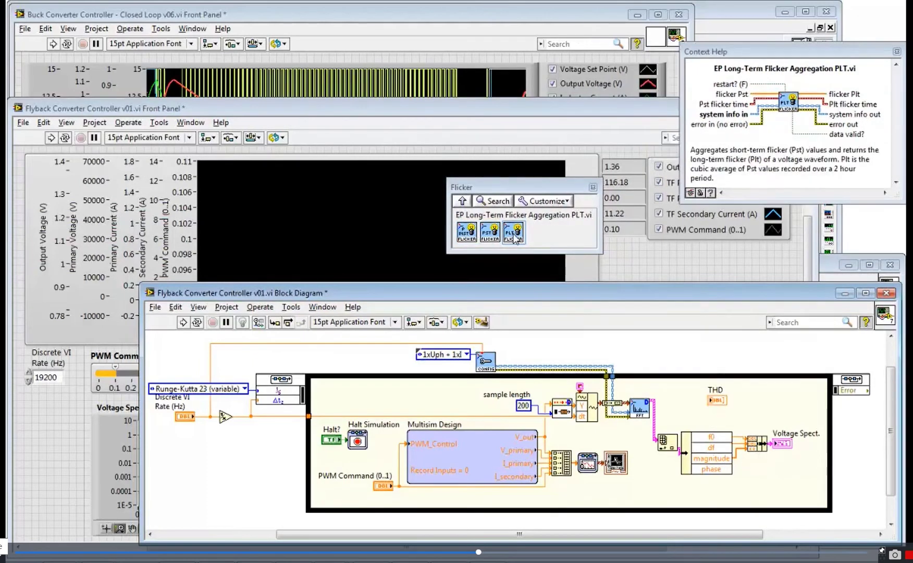
pyautogui.click(461, 201)
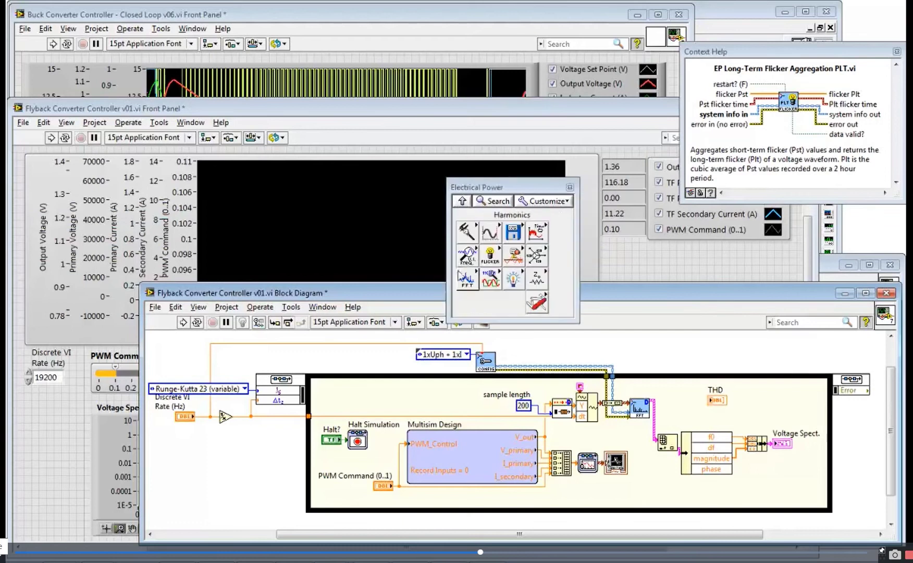
pyautogui.click(467, 258)
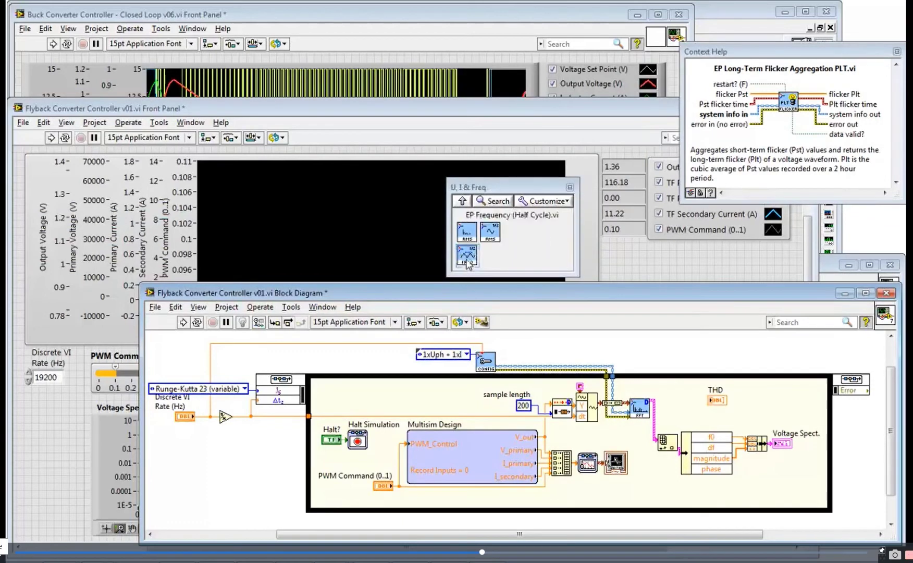
pyautogui.moveTo(471, 244)
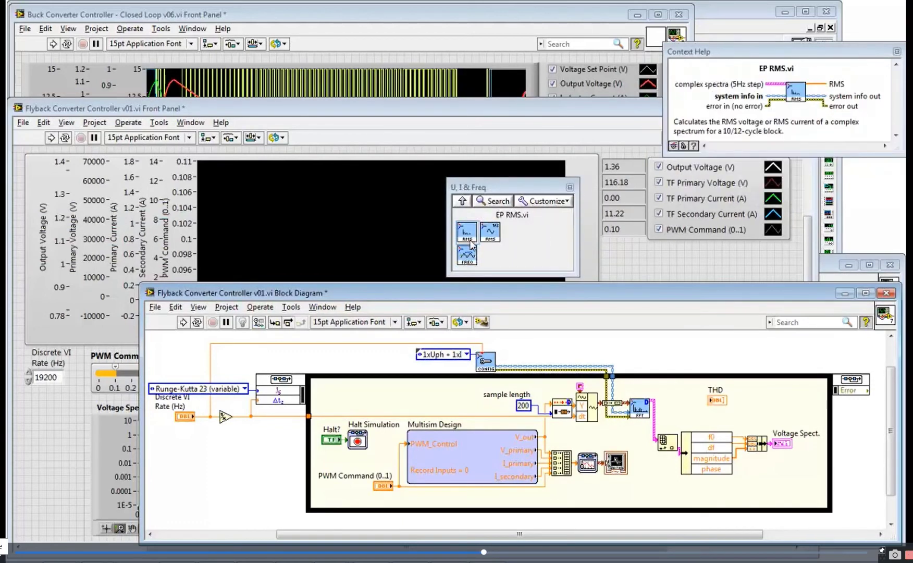
pyautogui.moveTo(497, 235)
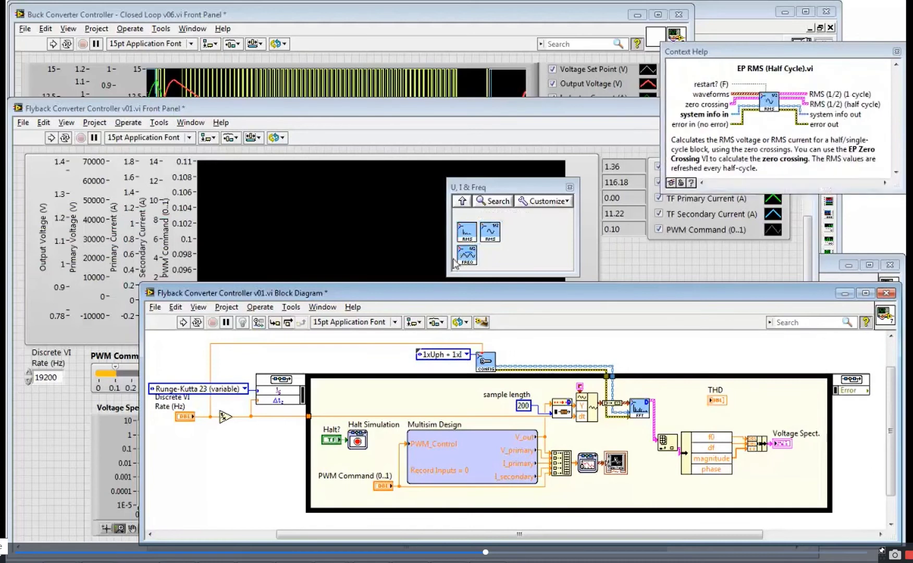
pyautogui.click(463, 201)
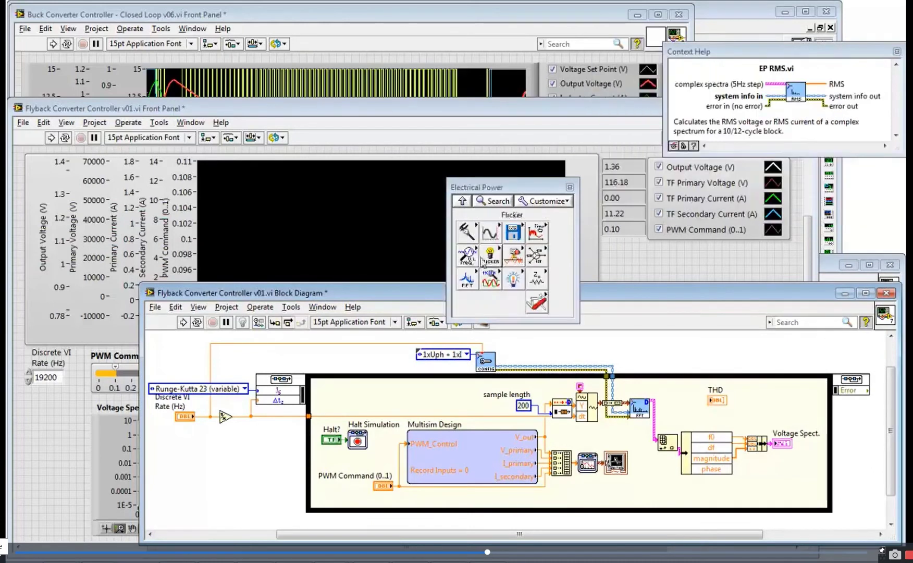
# Step: Browse the Signaling, Power & Energy and Impedance subpalettes
pyautogui.click(490, 279)
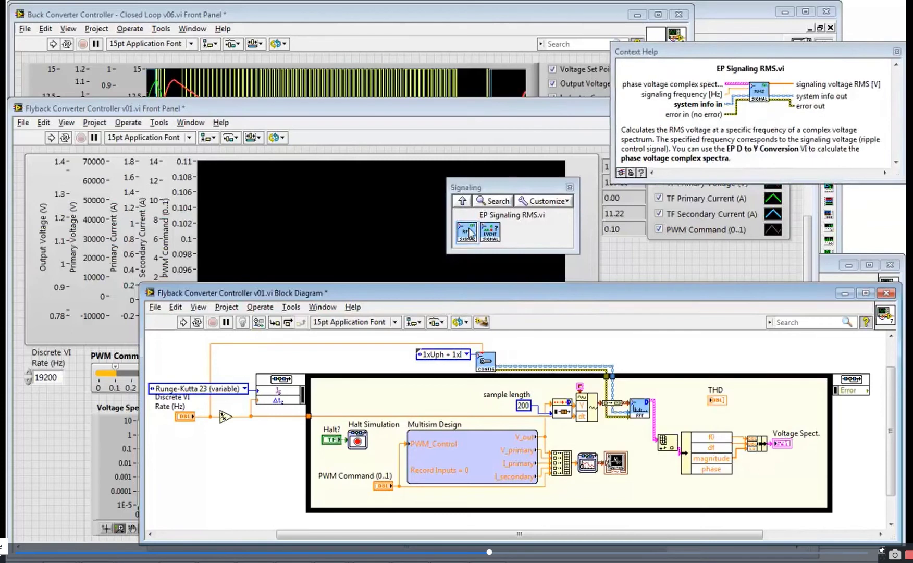
pyautogui.moveTo(485, 235)
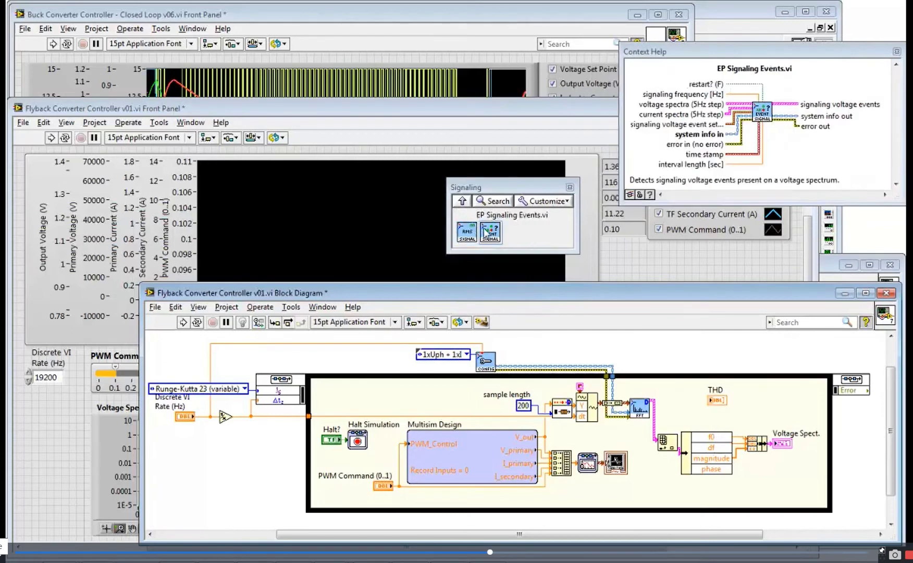
pyautogui.click(463, 202)
pyautogui.click(506, 281)
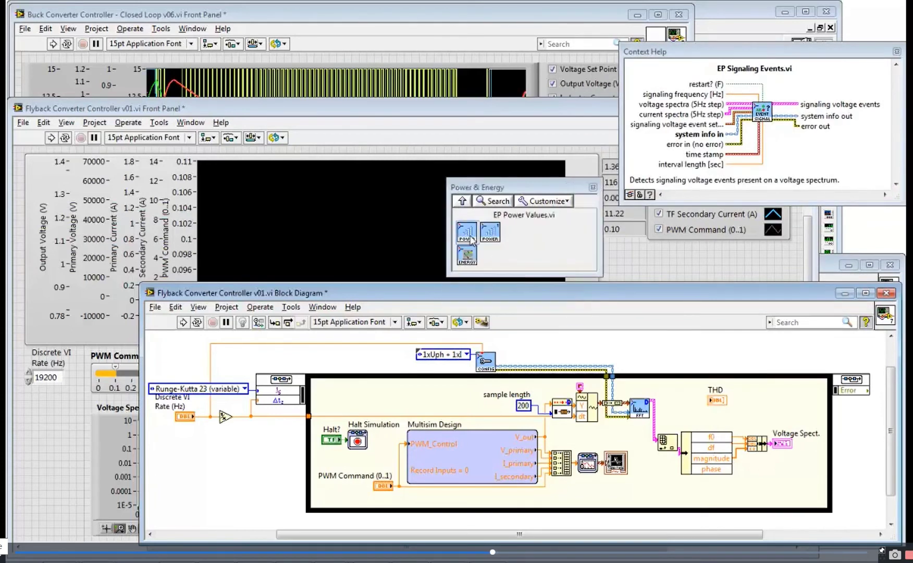
pyautogui.moveTo(472, 238)
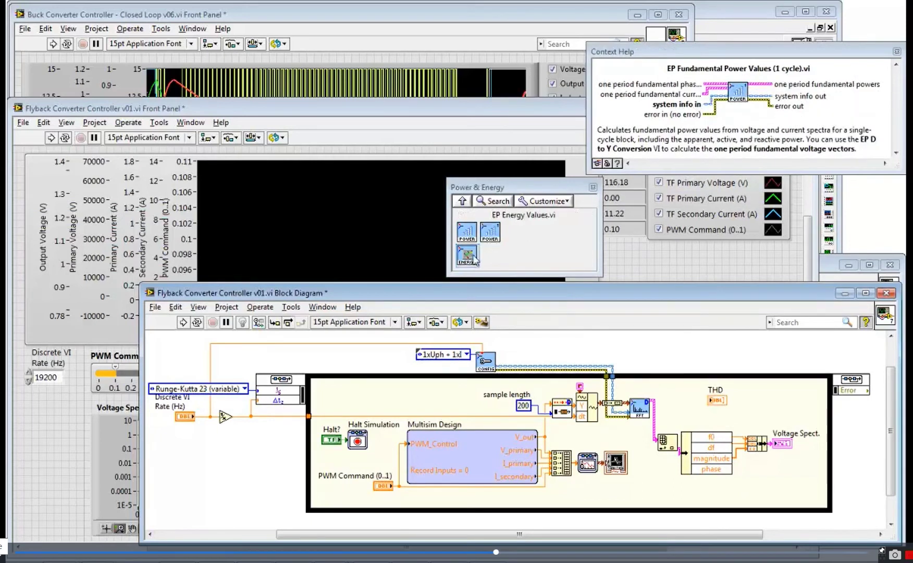
pyautogui.click(468, 206)
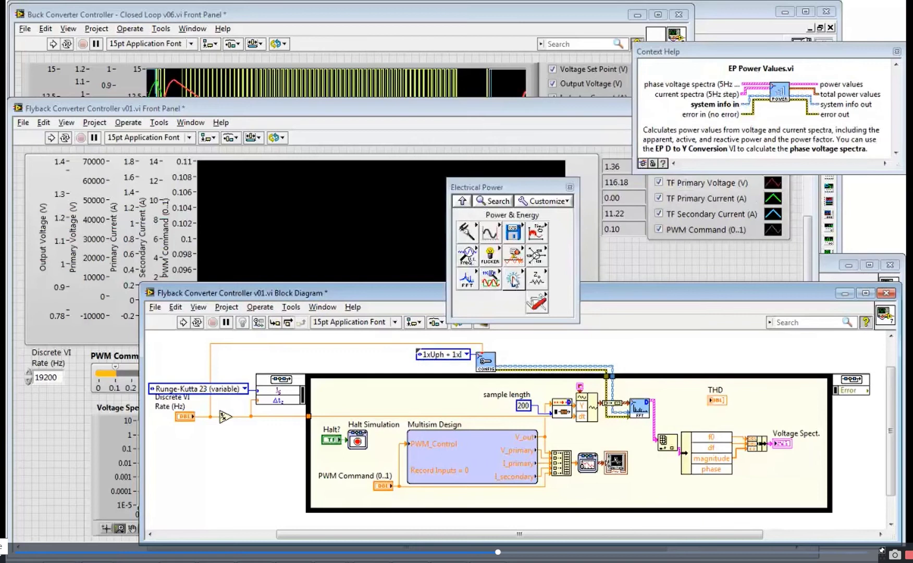
pyautogui.click(513, 273)
pyautogui.click(462, 201)
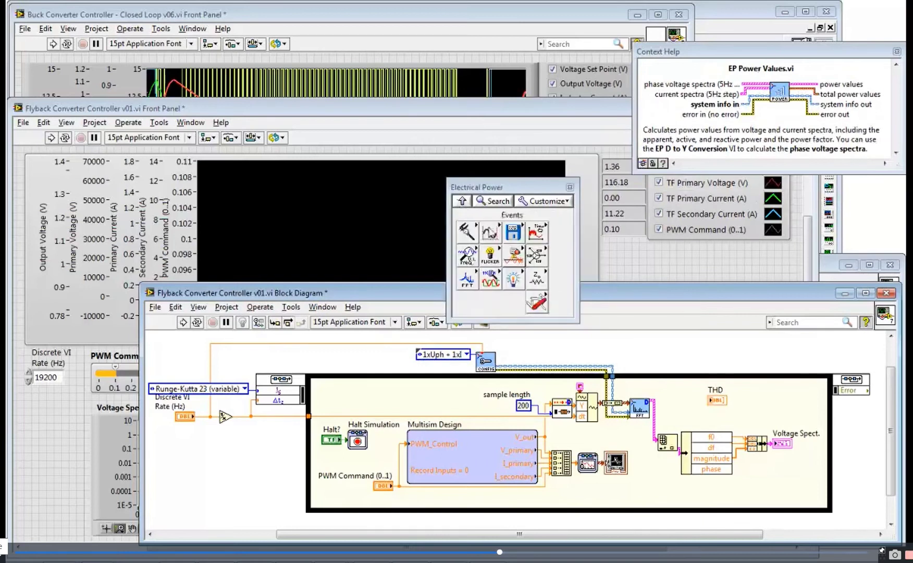
pyautogui.click(537, 283)
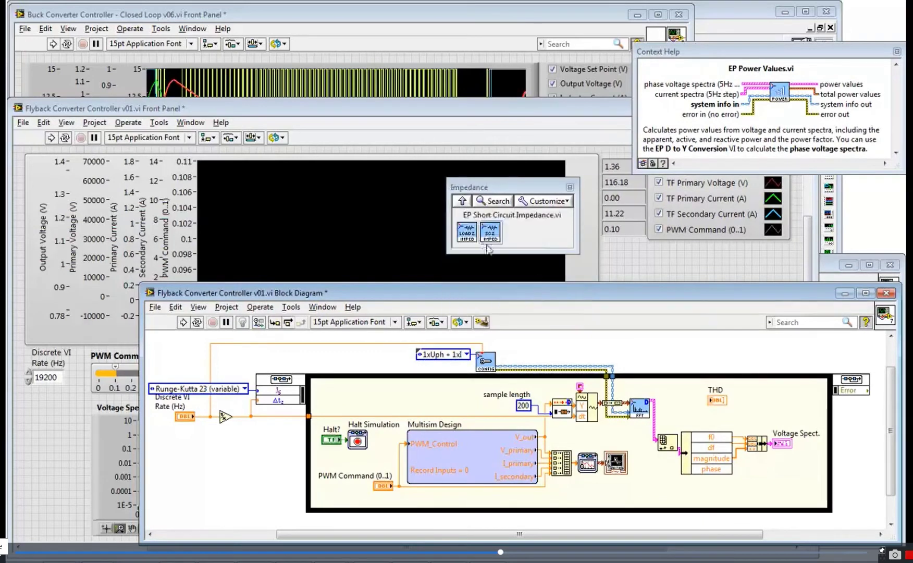
pyautogui.click(462, 200)
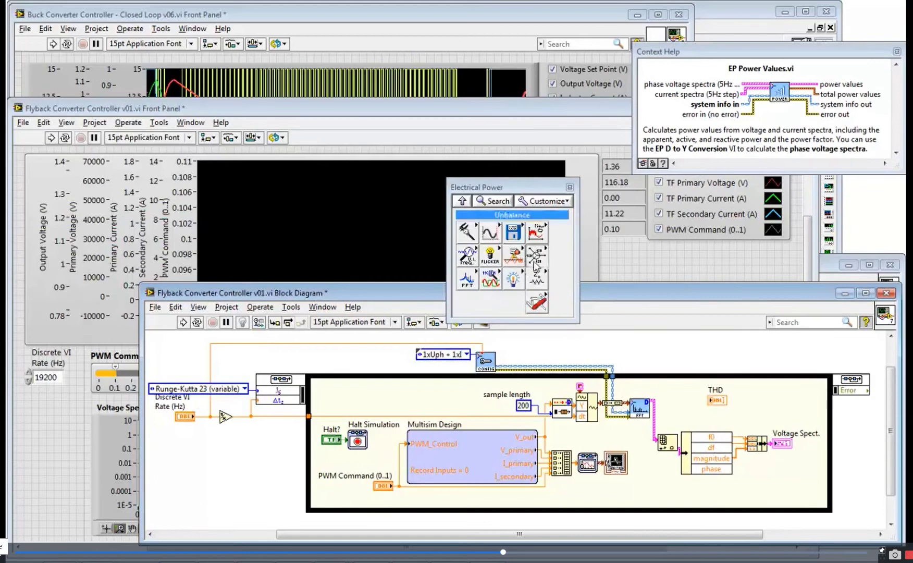
# Step: Browse the Unbalance and Events subpalettes, then open the Harmonics subpalette
pyautogui.click(537, 255)
pyautogui.moveTo(478, 237)
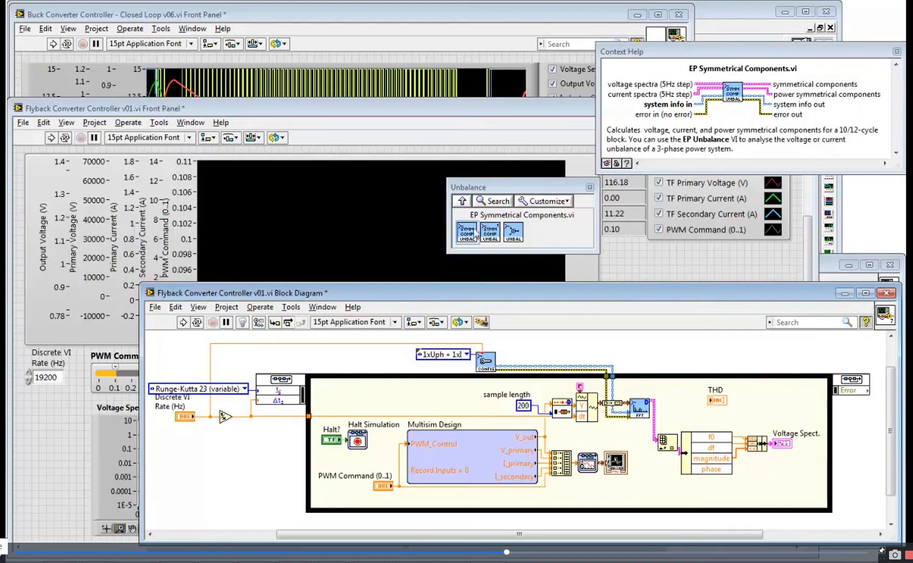
pyautogui.click(462, 201)
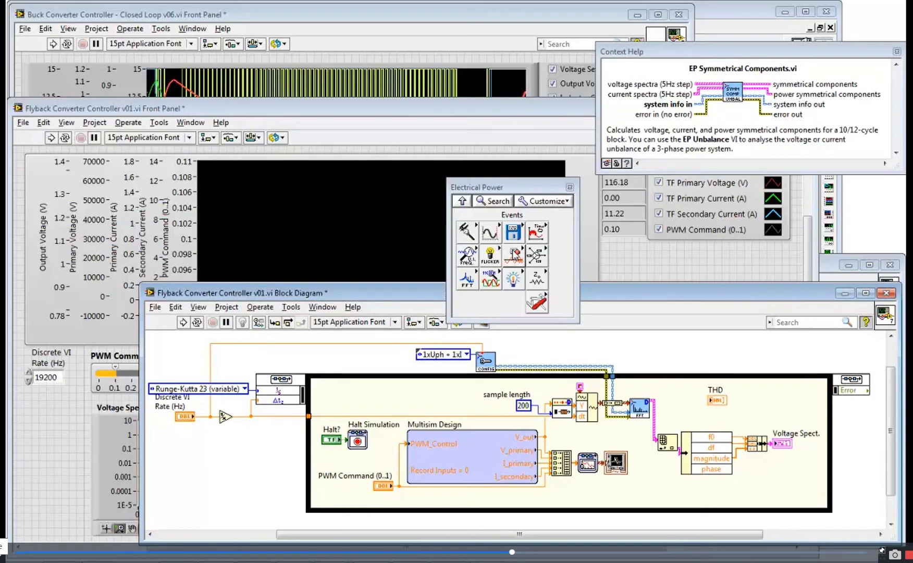
pyautogui.click(513, 256)
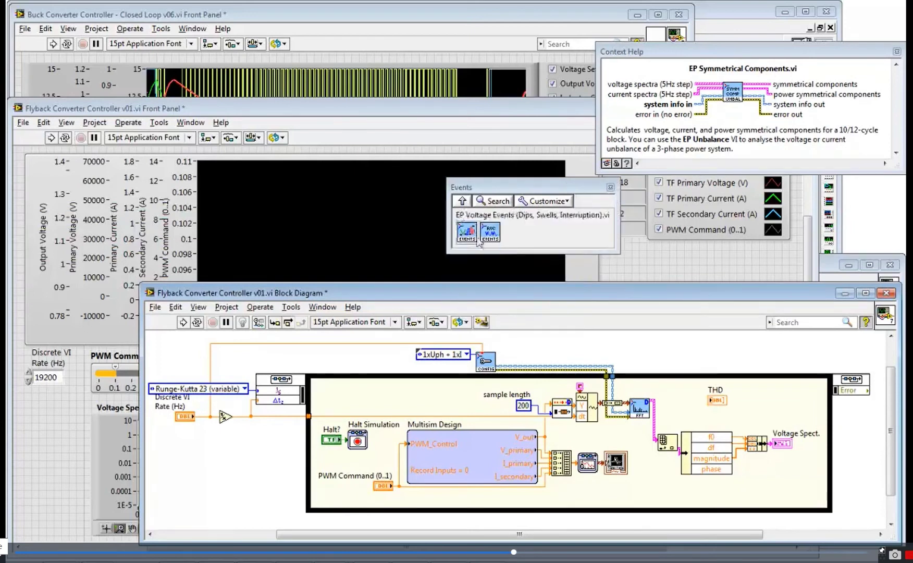
pyautogui.click(461, 203)
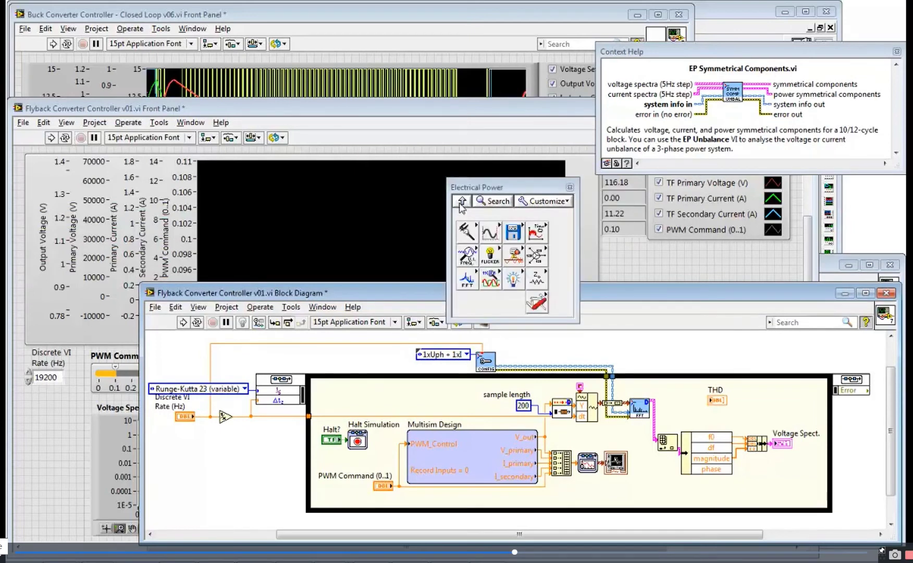
pyautogui.click(466, 284)
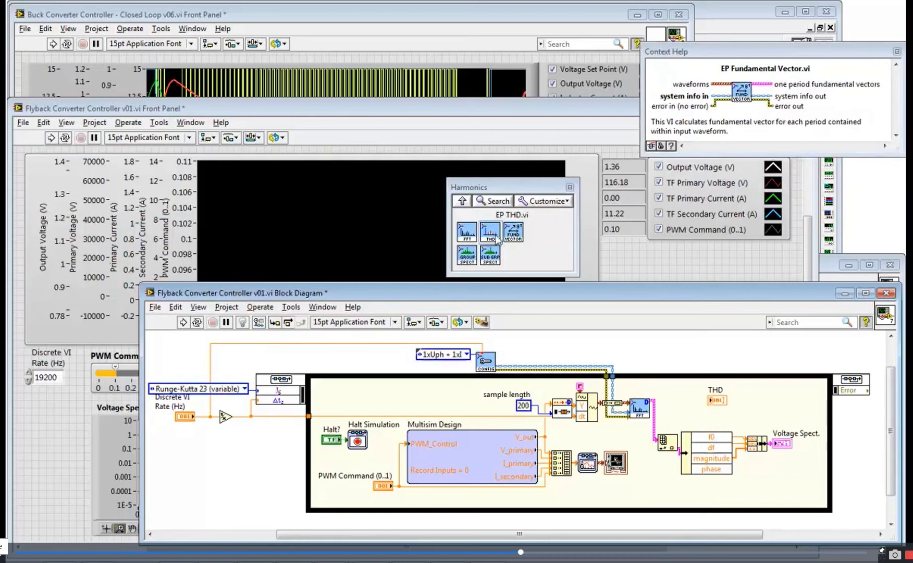
# Step: Place EP THD.vi in the loop beside the FFT and wire the spectrum into it
pyautogui.moveTo(495, 238); pyautogui.dragTo(680, 409)
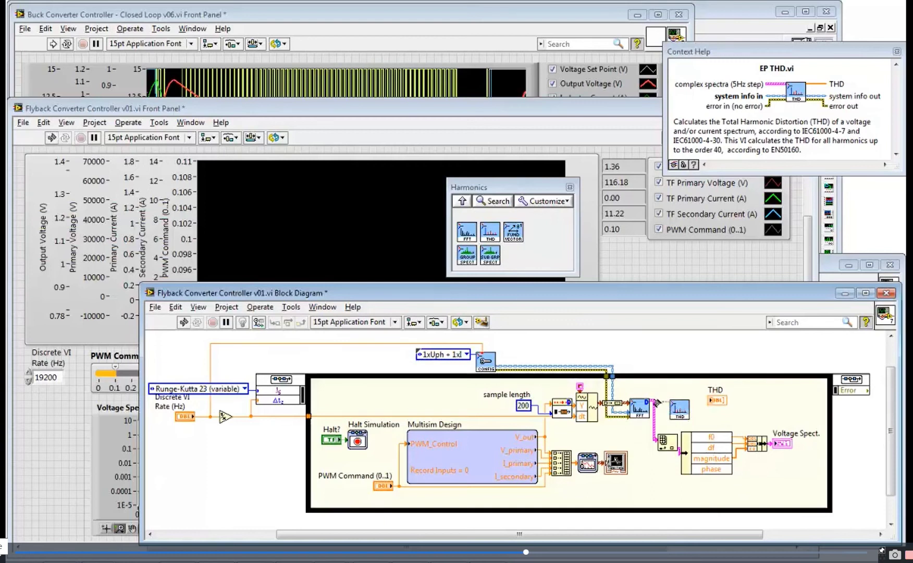
pyautogui.click(670, 402)
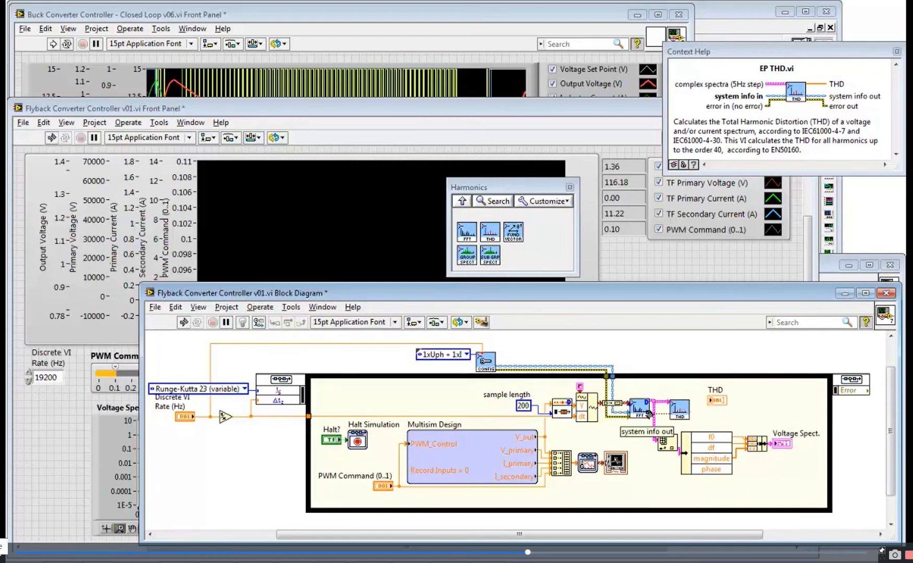
pyautogui.click(500, 375)
pyautogui.click(453, 359)
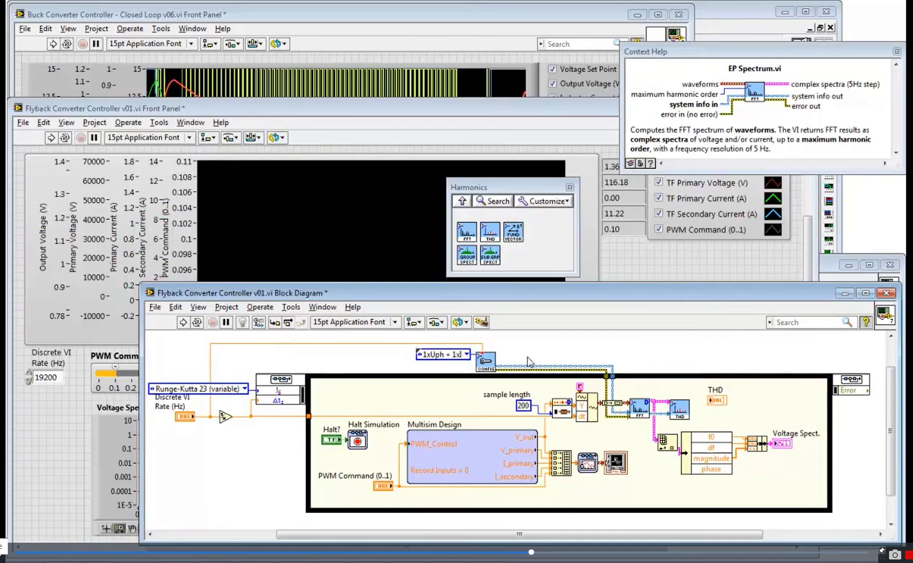
pyautogui.click(584, 375)
# Step: Read the THD help, close the Harmonics palette and Context Help, and bring the Flyback front panel forward
pyautogui.click(690, 415)
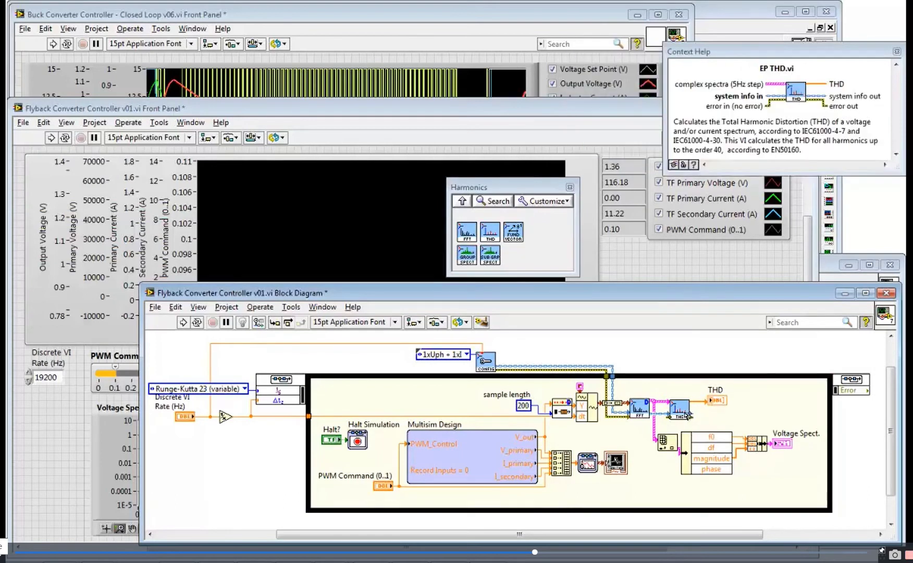
pyautogui.click(569, 186)
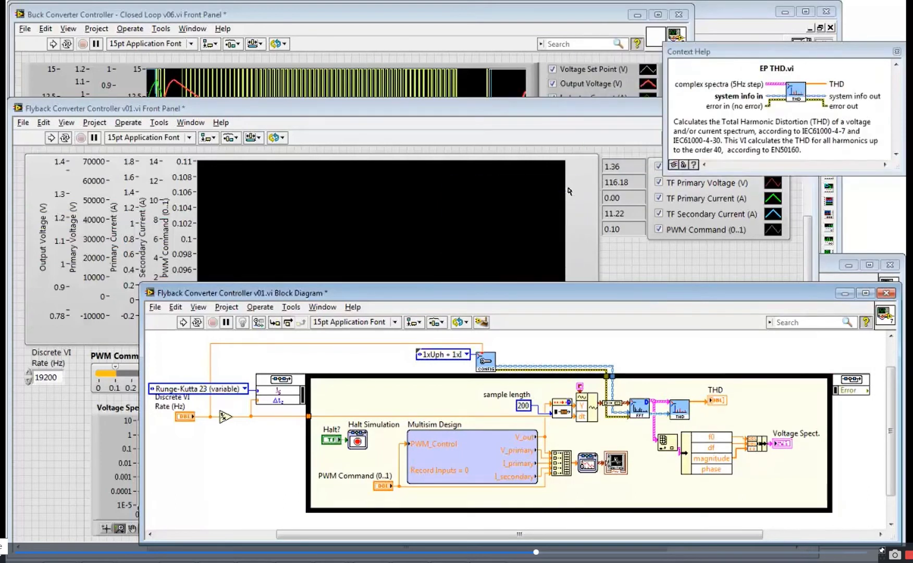
pyautogui.click(896, 51)
pyautogui.click(698, 257)
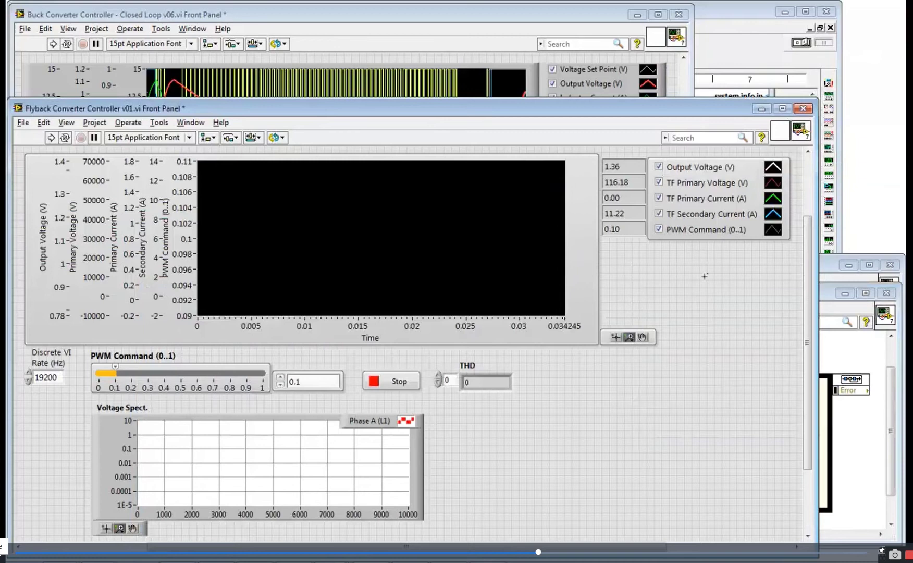
# Step: Run the flyback co-simulation to a THD of 101.483 and zoom the graph to fit
pyautogui.click(52, 140)
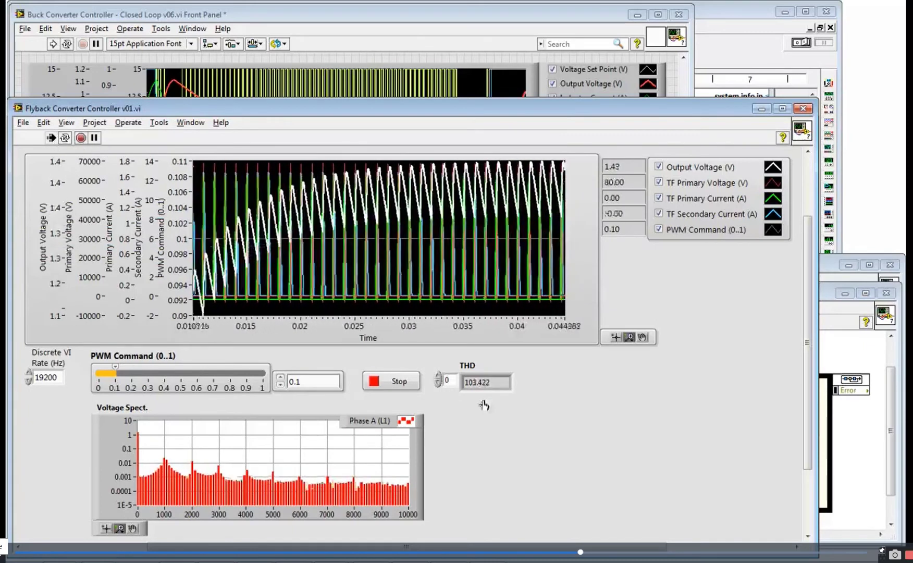
pyautogui.click(629, 337)
pyautogui.click(649, 370)
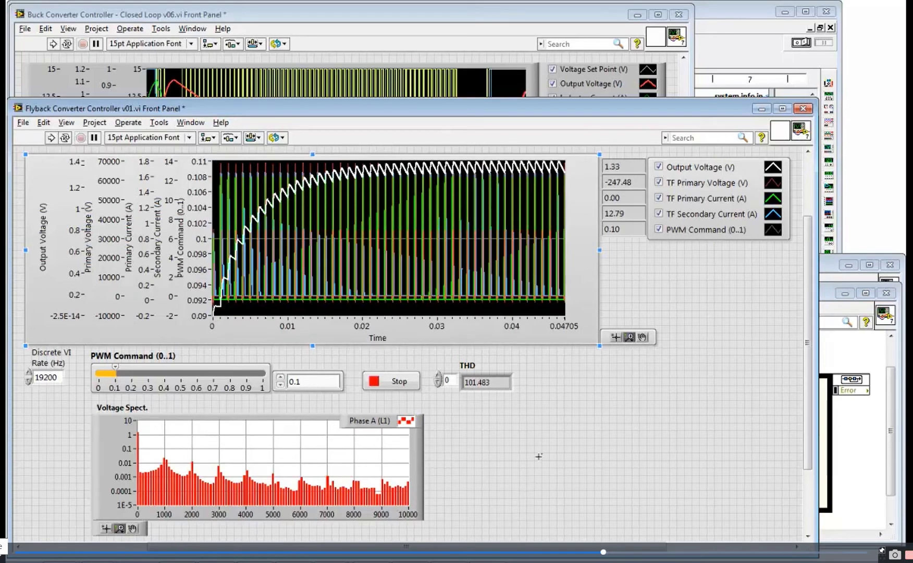
pyautogui.click(701, 54)
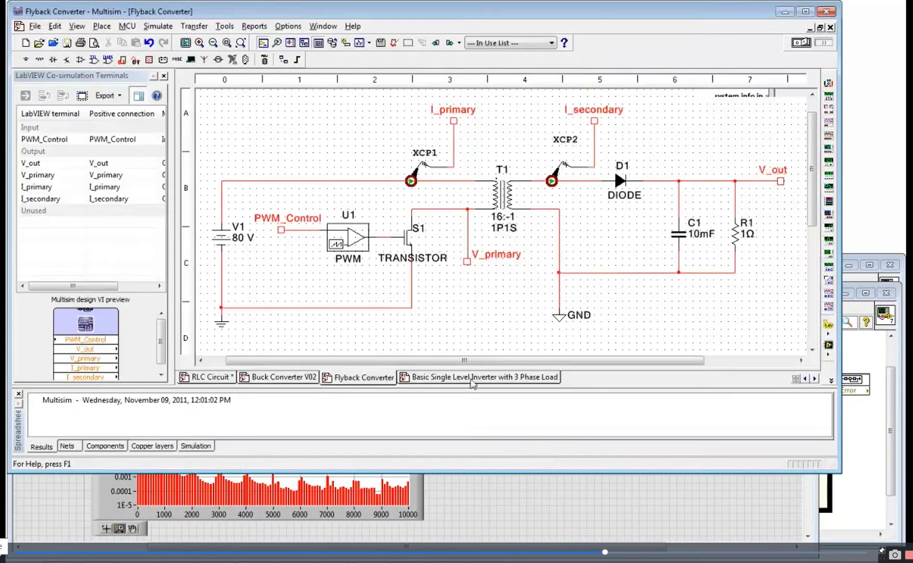
# Step: Set Rload1, Rload2 and Rload3 to 250 Ω in the Basic Single Level Inverter design and save it
pyautogui.click(470, 381)
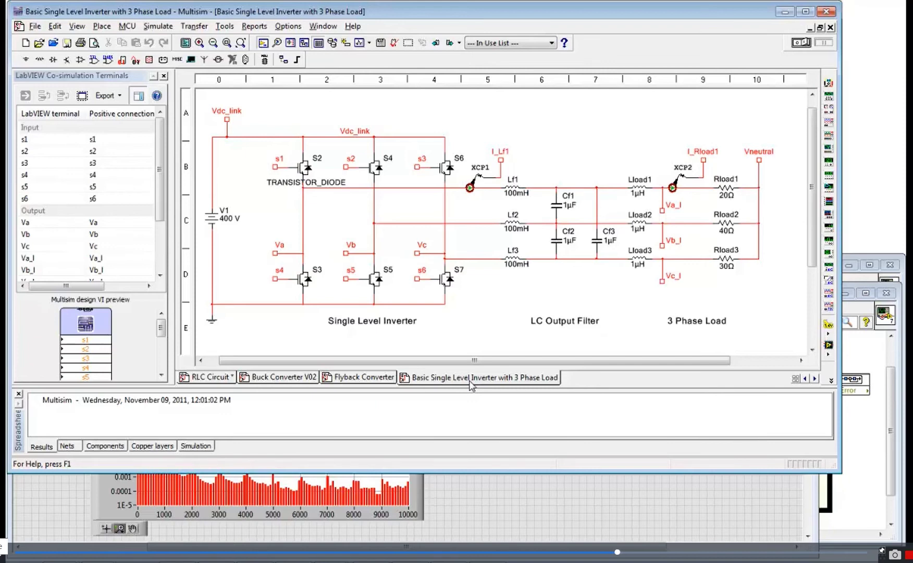
pyautogui.doubleClick(726, 193)
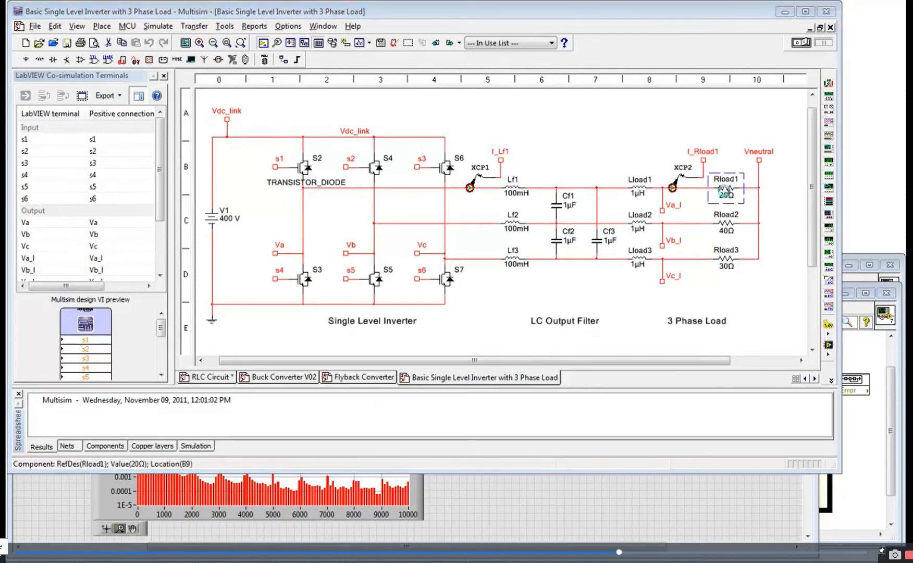
pyautogui.write('250')
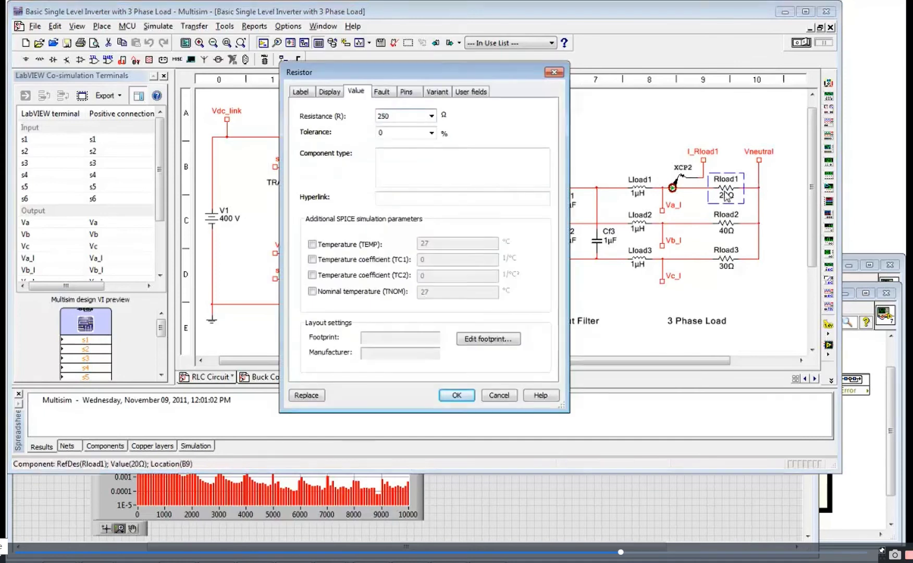
pyautogui.press('Return')
pyautogui.doubleClick(727, 232)
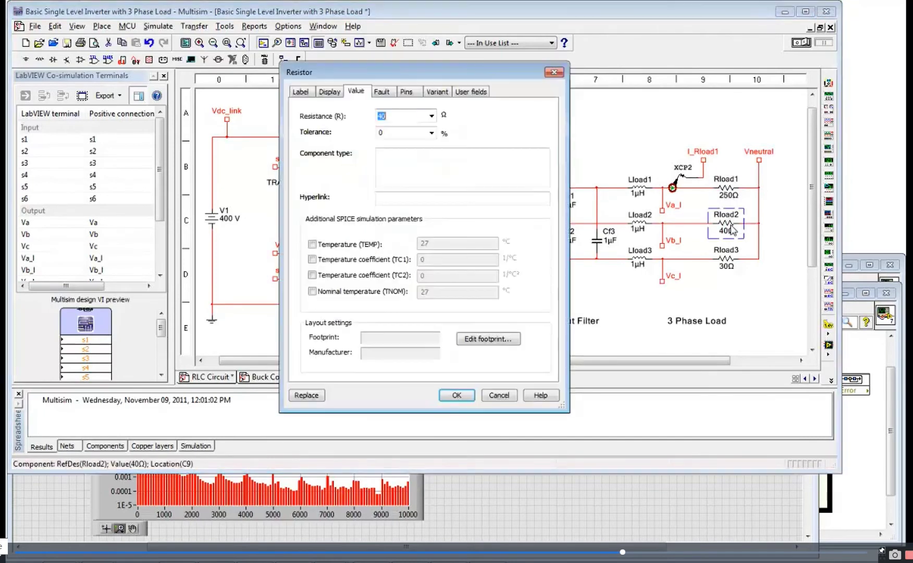
pyautogui.write('250')
pyautogui.press('Return')
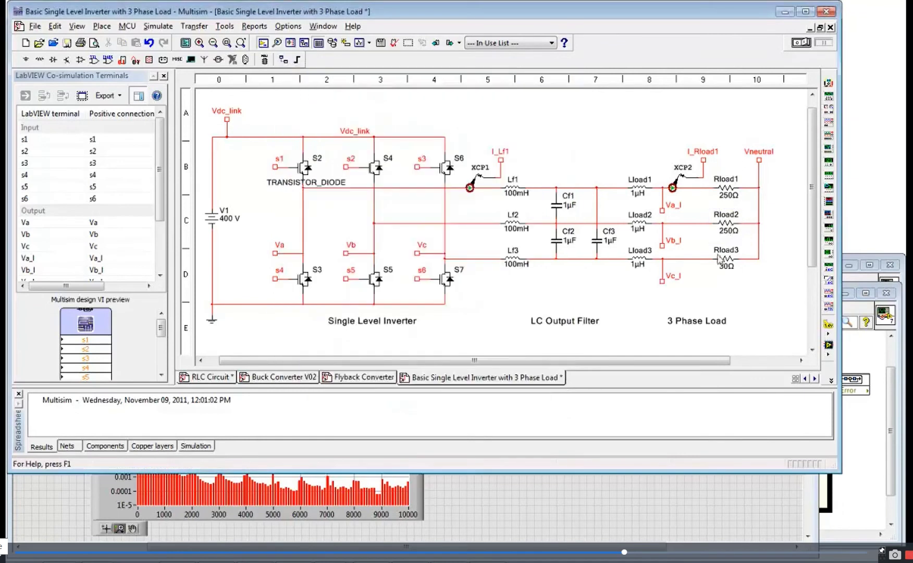
pyautogui.doubleClick(728, 261)
pyautogui.write('250')
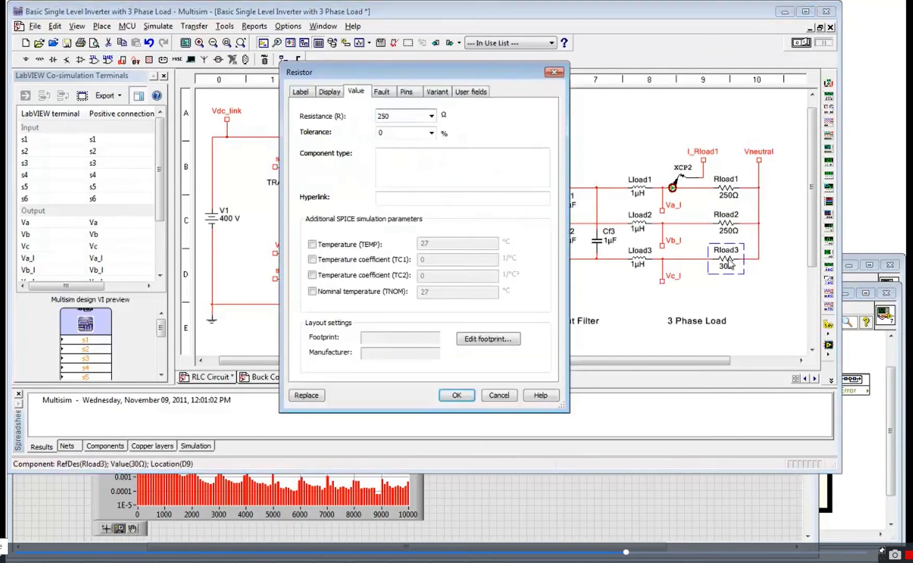
pyautogui.press('Return')
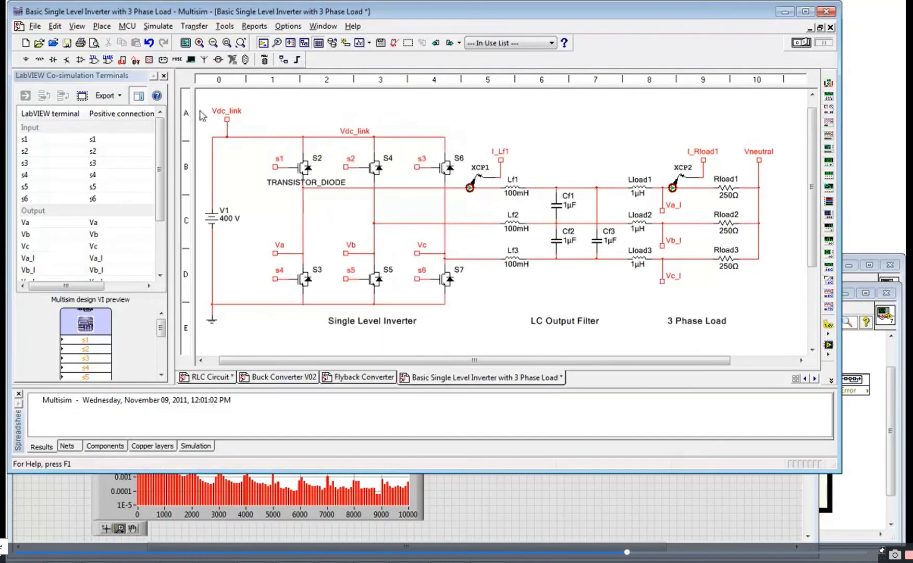
pyautogui.click(65, 44)
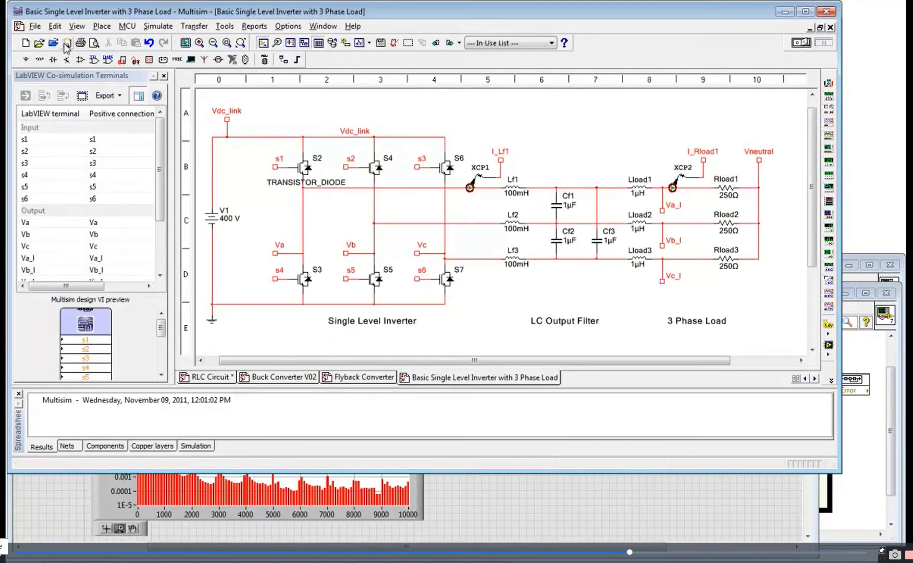
pyautogui.click(497, 489)
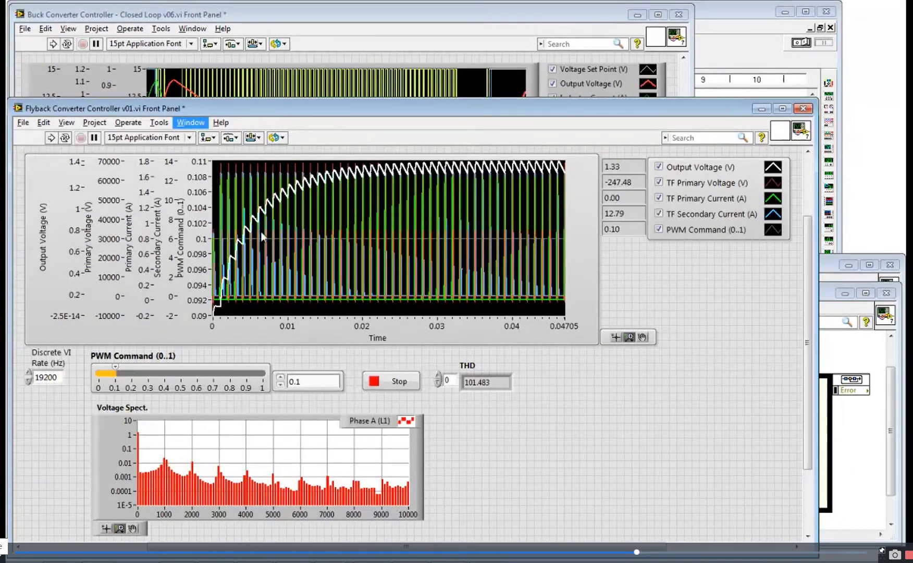
# Step: Bring up the Sine-Triangle PWM v07 block diagram and close the floating Multisim palette
pyautogui.hotkey('alt', 'Tab')
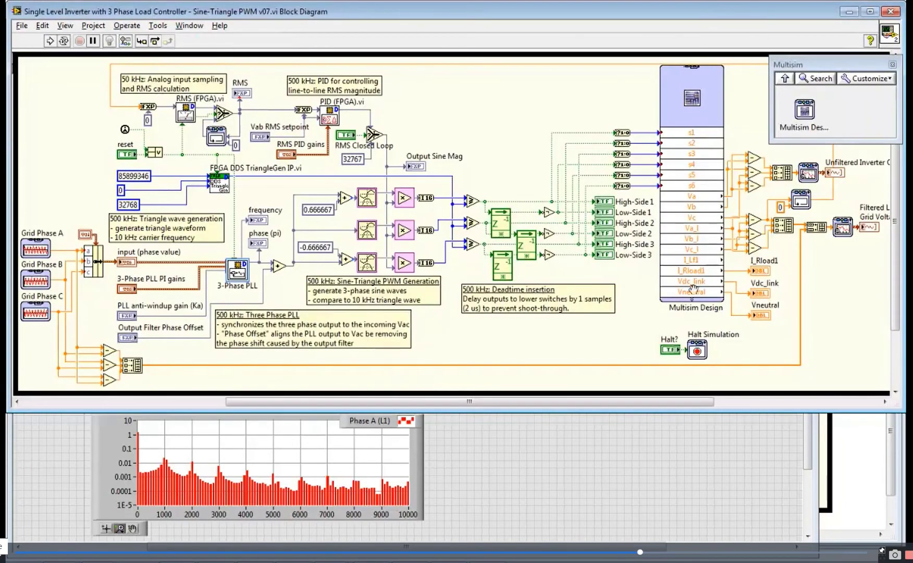
pyautogui.click(892, 65)
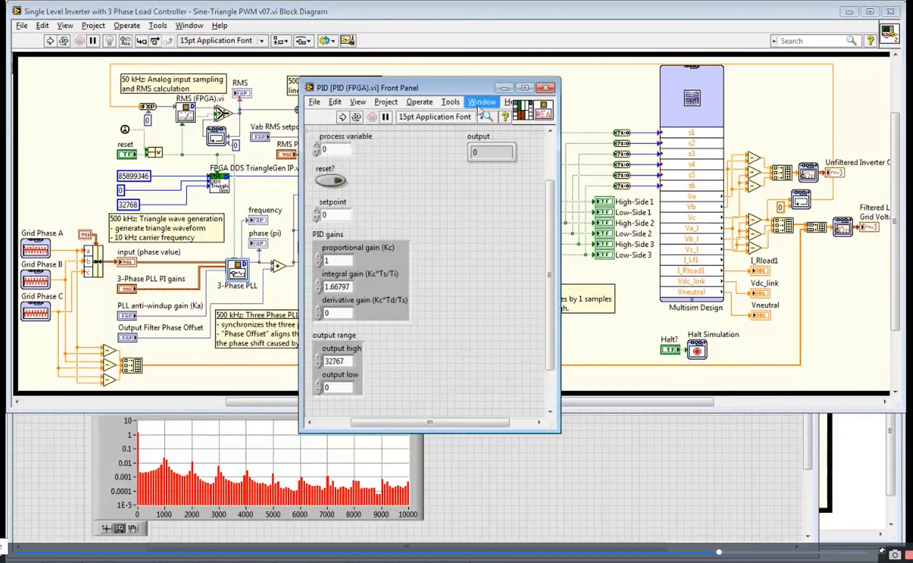
# Step: View the PID (FPGA) block diagram, then close both PID subVI windows
pyautogui.hotkey('ctrl', 'e')
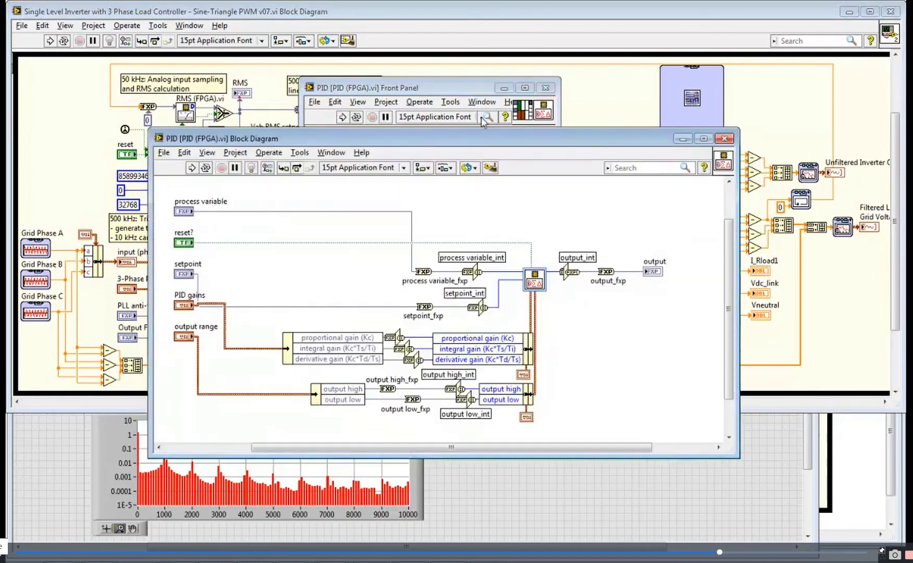
pyautogui.click(545, 88)
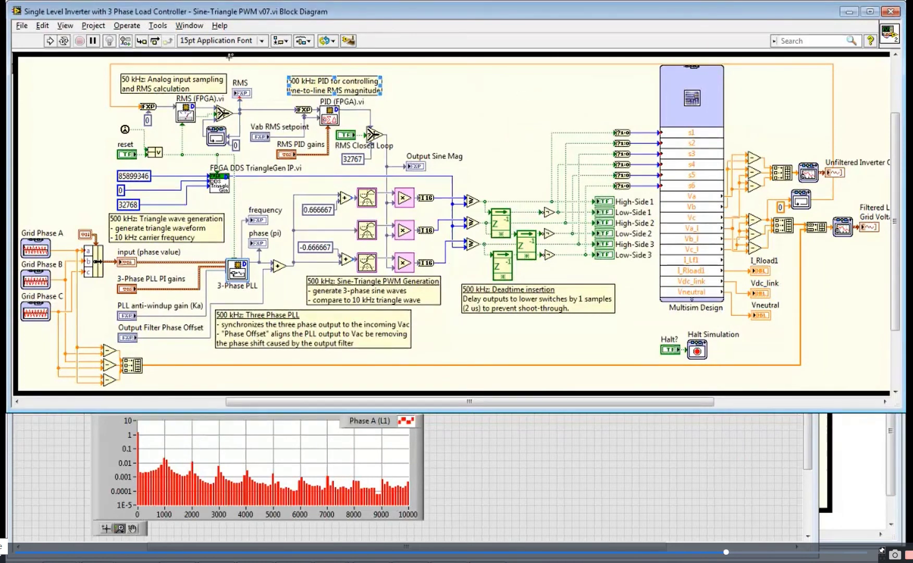
pyautogui.click(185, 27)
# Step: Show the inverter controller's front panel, run it, and select the RMS, Output Sine Mag and Kc readings
pyautogui.click(192, 44)
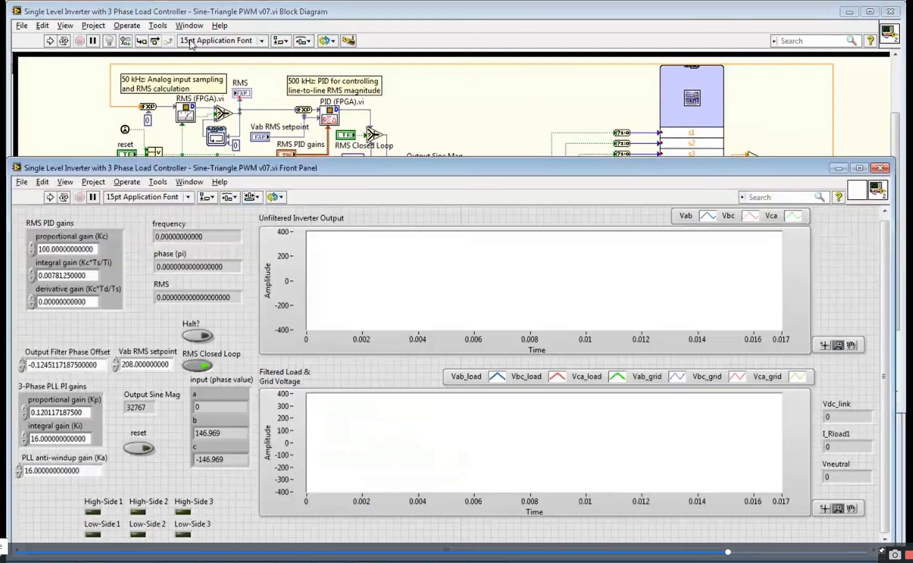
pyautogui.click(50, 197)
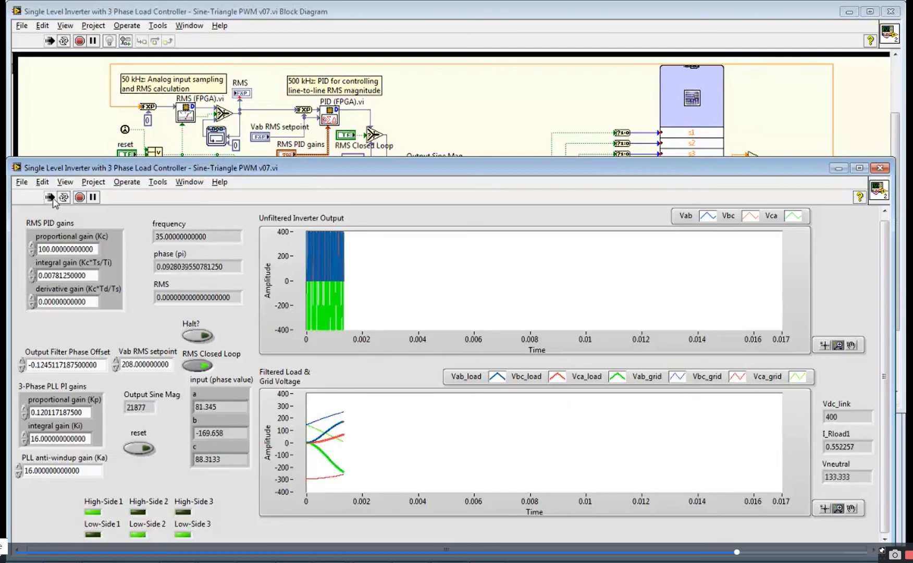
pyautogui.doubleClick(198, 298)
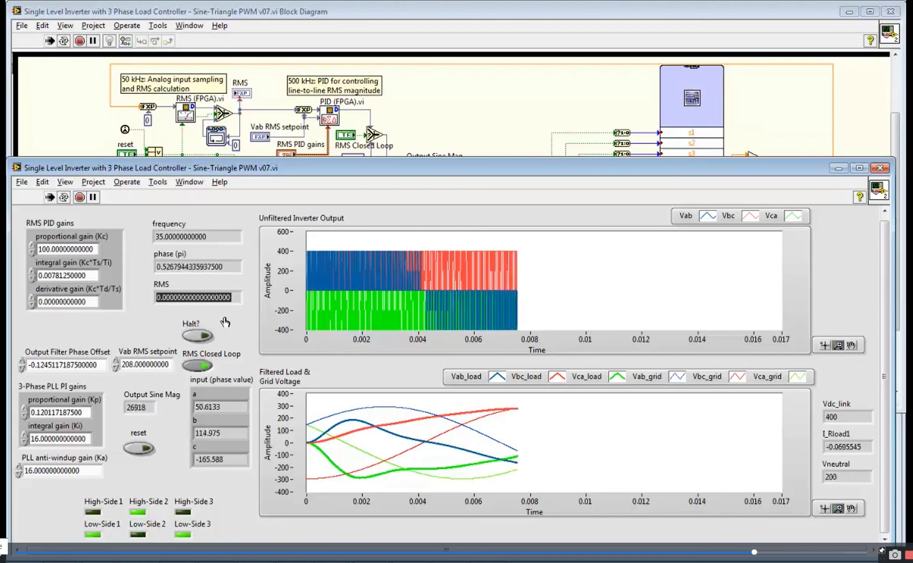
pyautogui.doubleClick(137, 407)
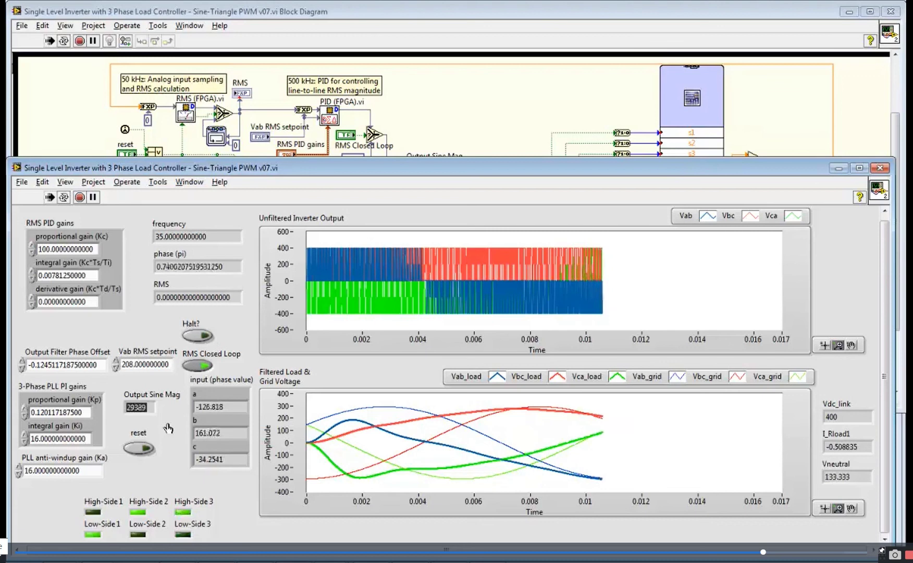
pyautogui.doubleClick(223, 302)
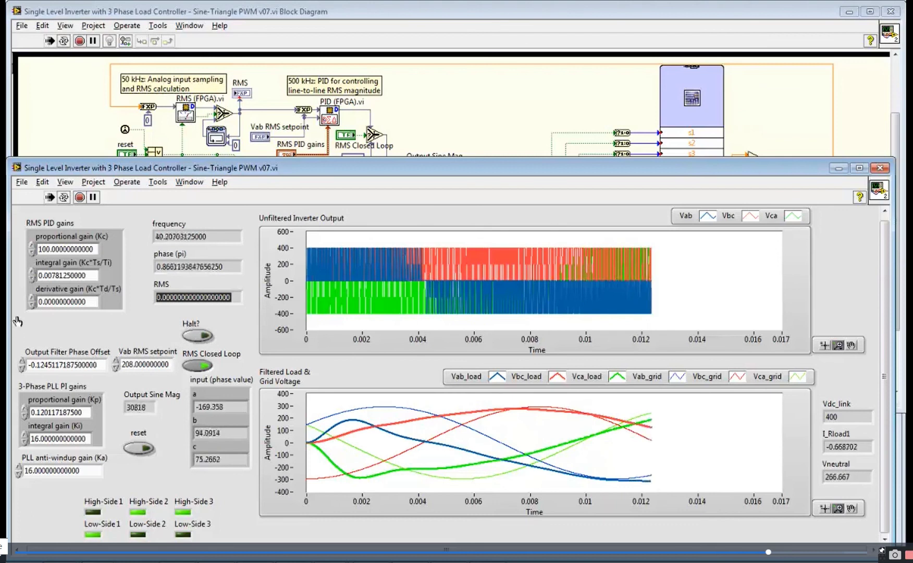
pyautogui.doubleClick(73, 249)
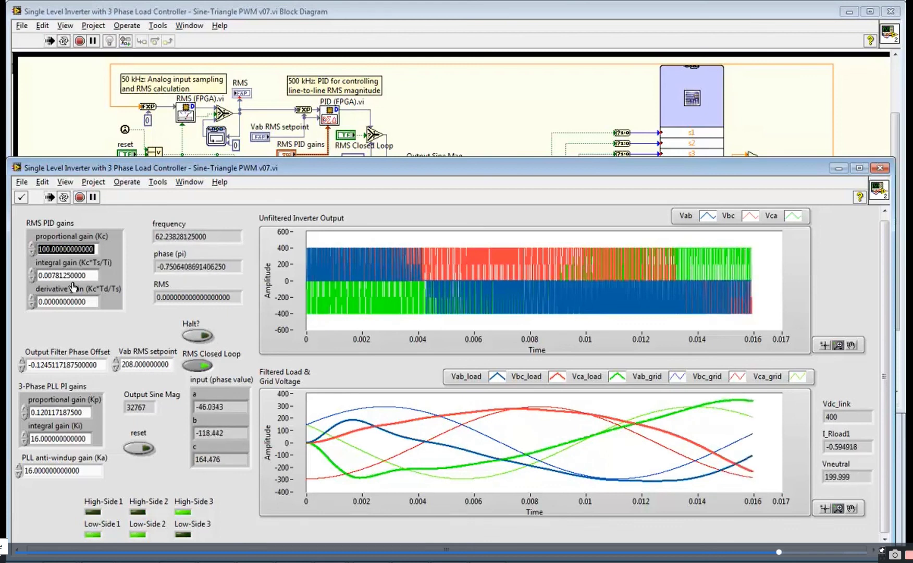
# Step: Commit the Kc value and step through the RMS, Output Sine Mag and frequency readings as the PLL settles near 61 Hz
pyautogui.click(139, 343)
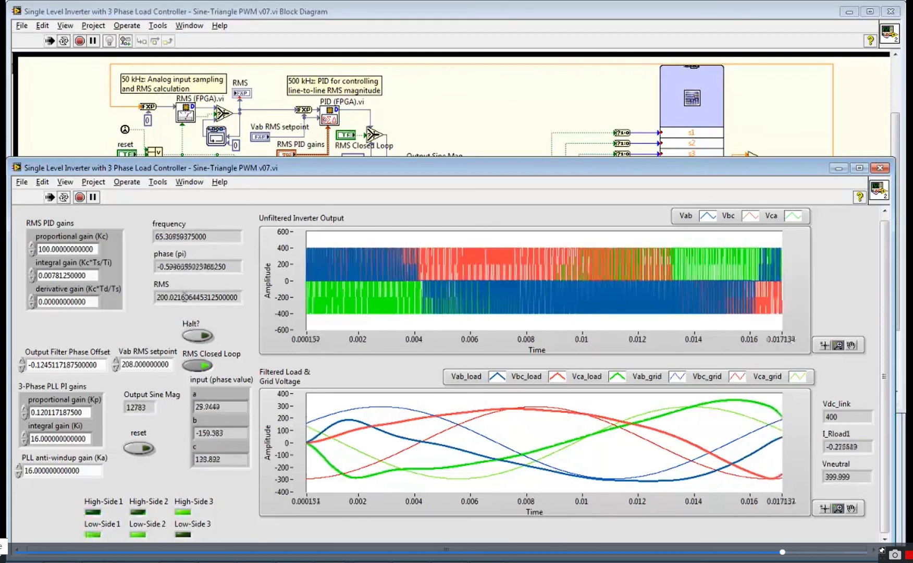
pyautogui.press('Tab')
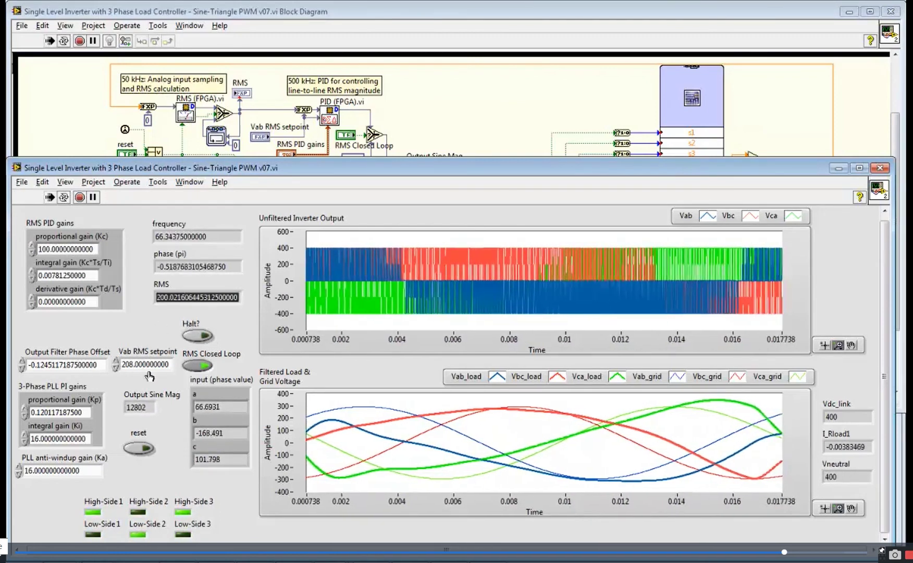
pyautogui.press('Tab')
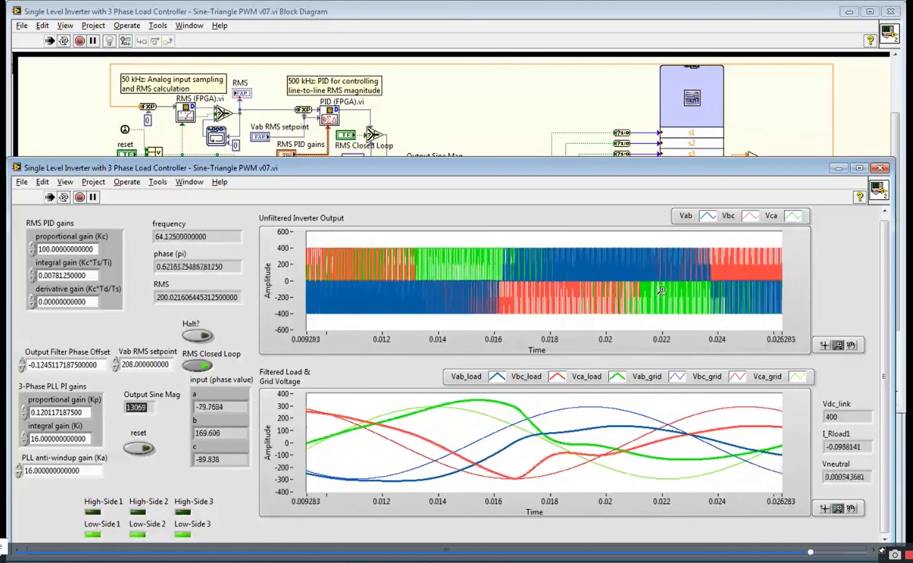
pyautogui.click(227, 239)
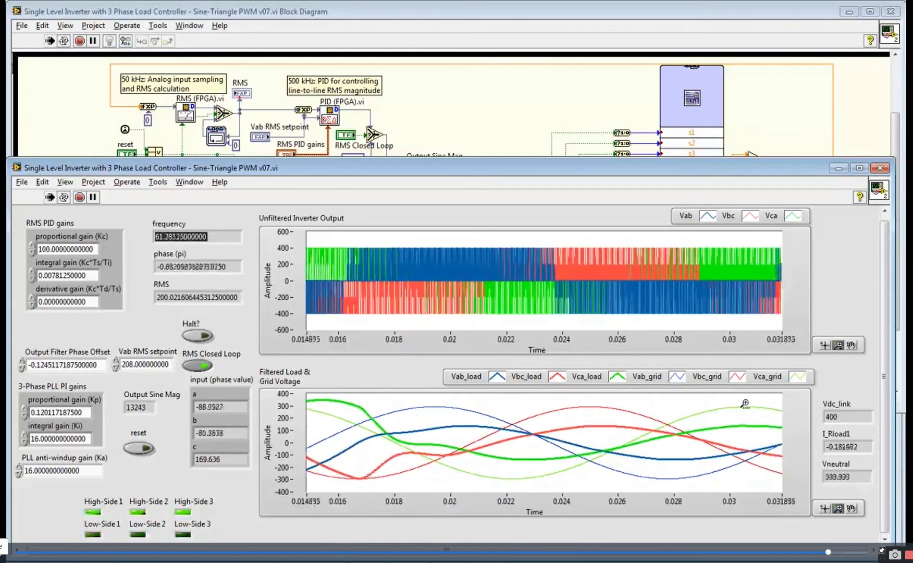
pyautogui.press('f')
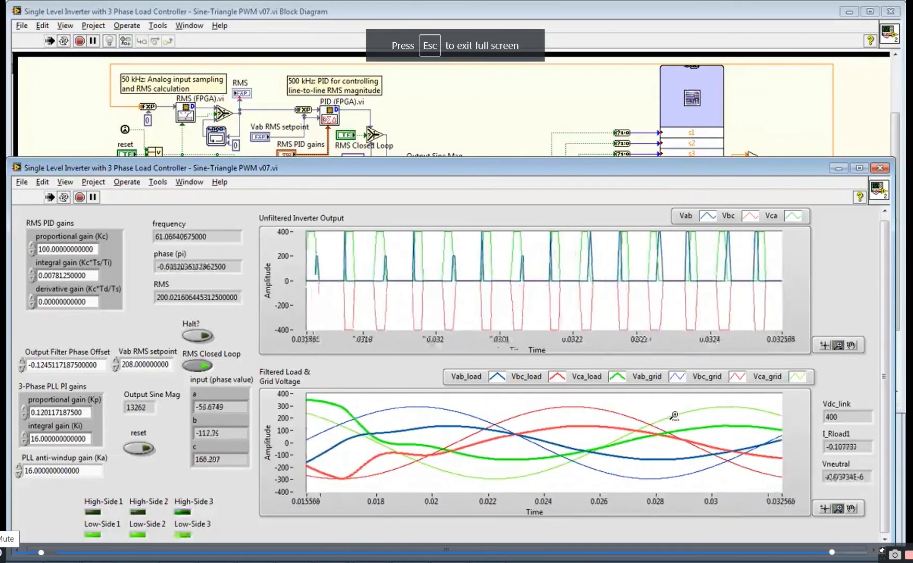